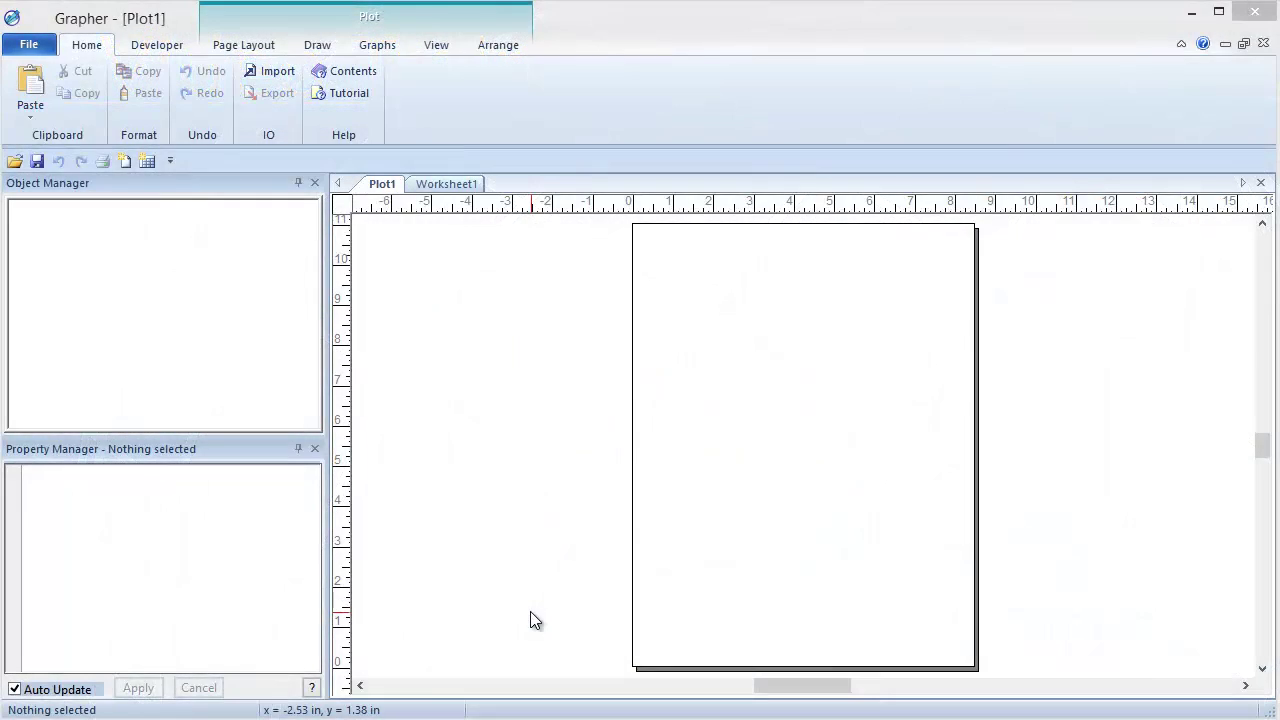
Step: Show the Graphs ribbon commands while the Plot1 page is still empty
{"action": "left_click", "coordinate": [377, 46]}
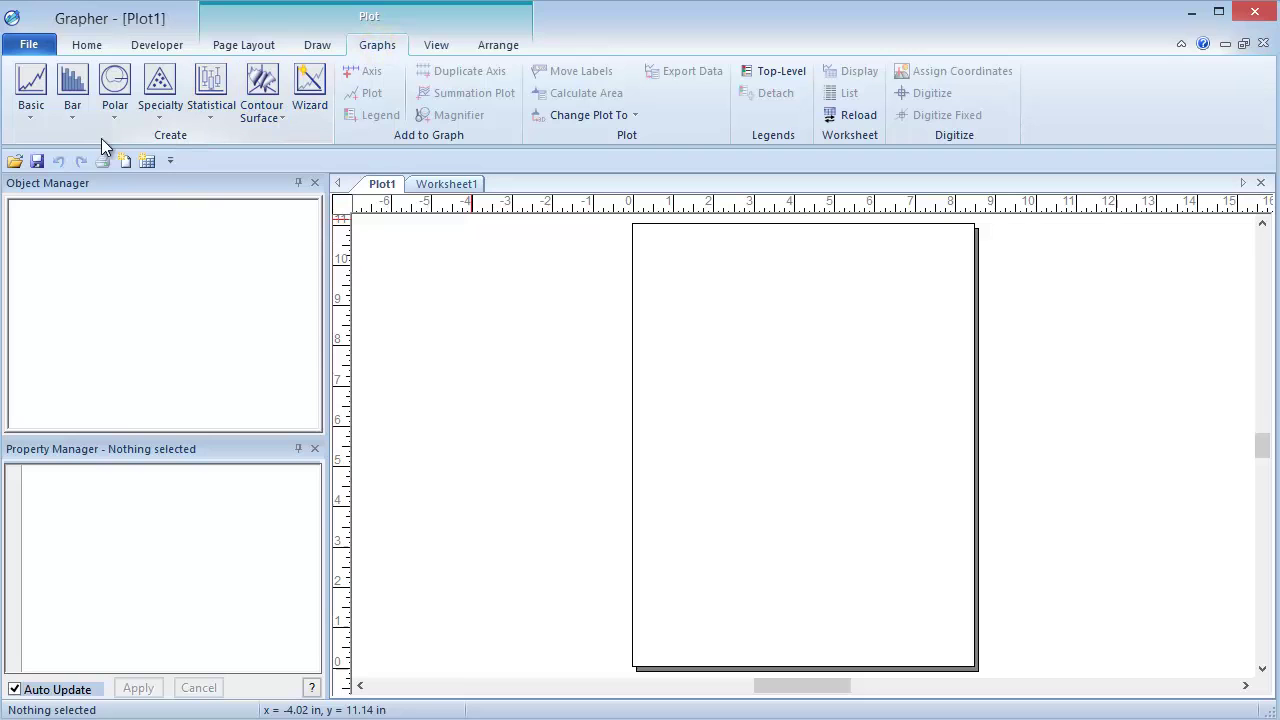
Step: Create a basic line plot of Depth against Date from class scatter.xls
{"action": "left_click", "coordinate": [28, 112]}
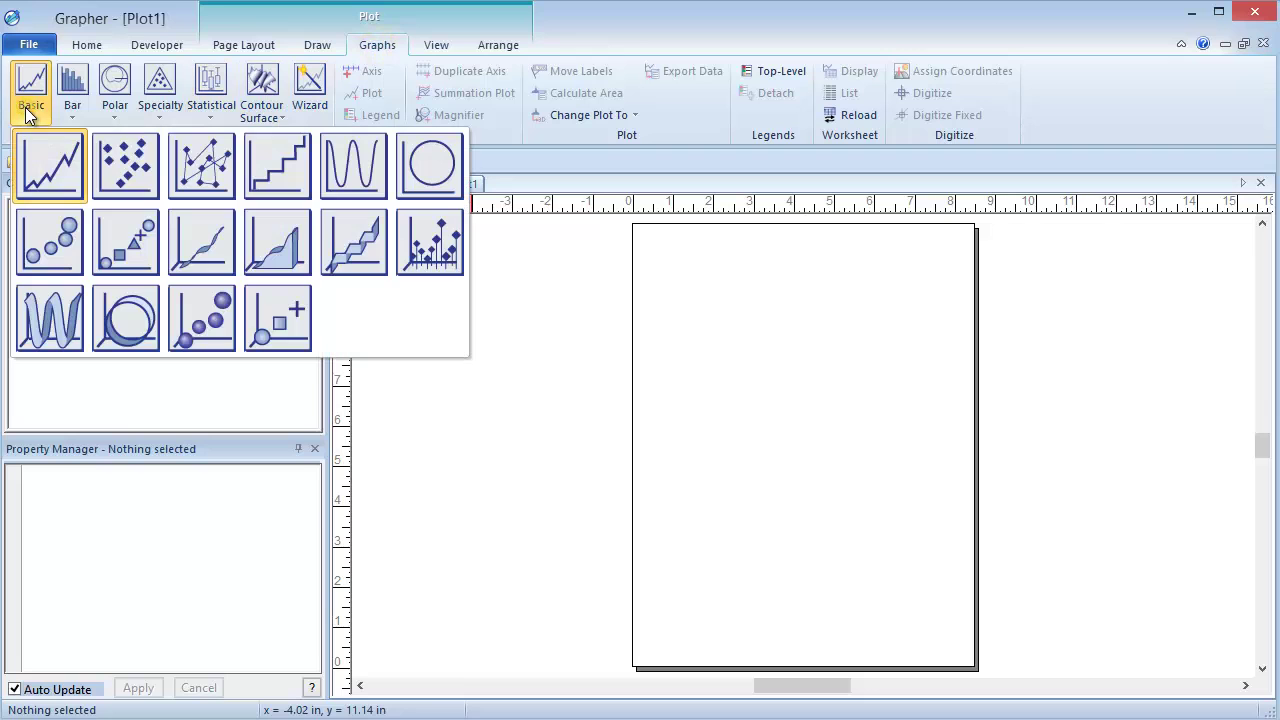
{"action": "left_click", "coordinate": [53, 162]}
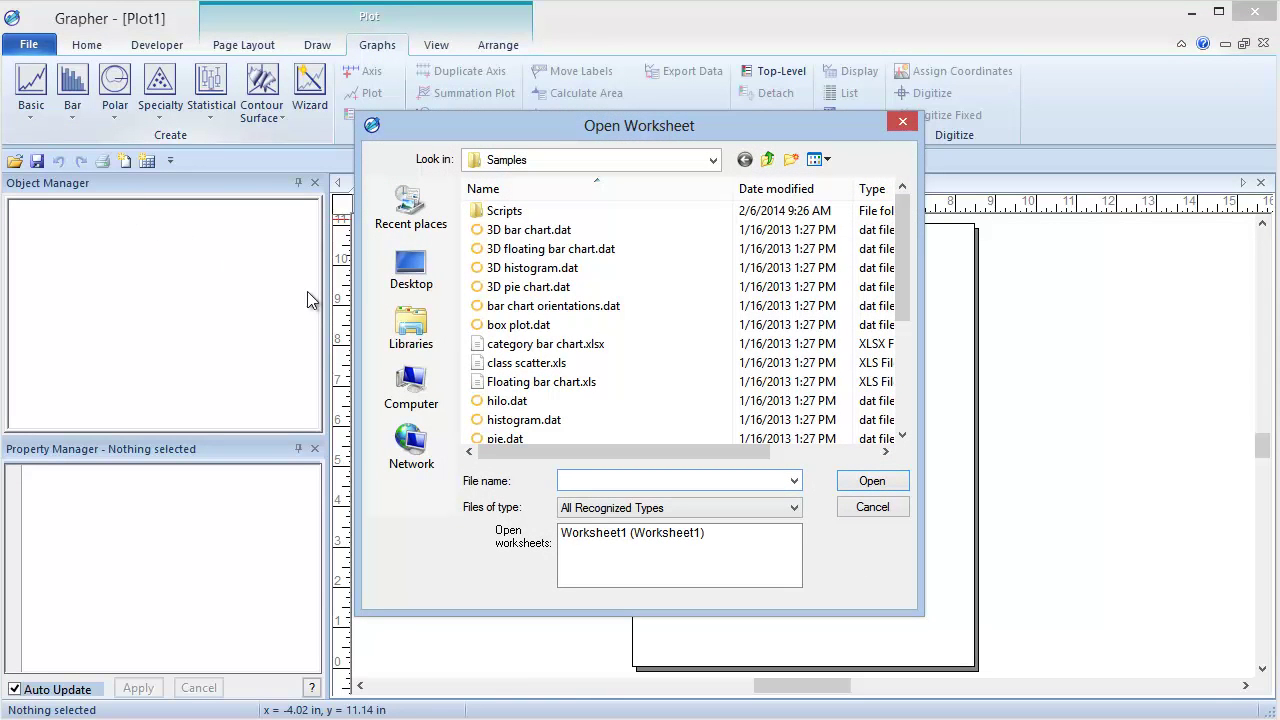
{"action": "left_click", "coordinate": [528, 364]}
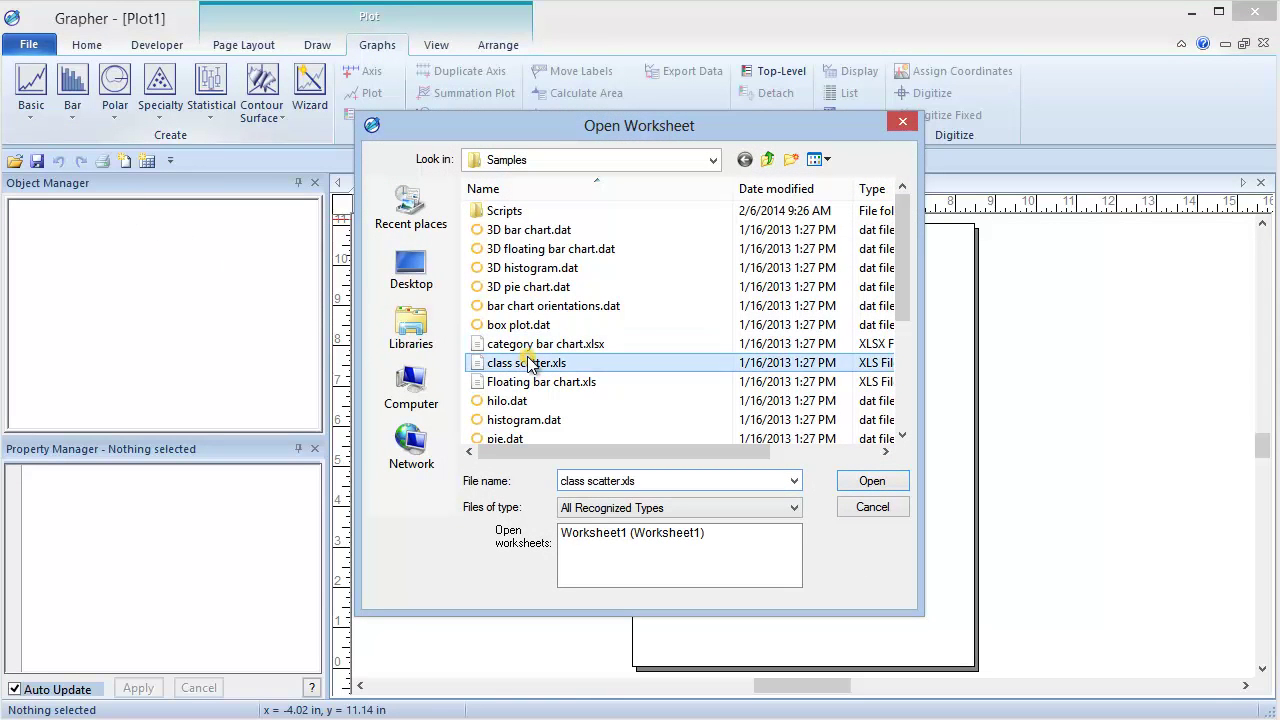
{"action": "left_click", "coordinate": [872, 481]}
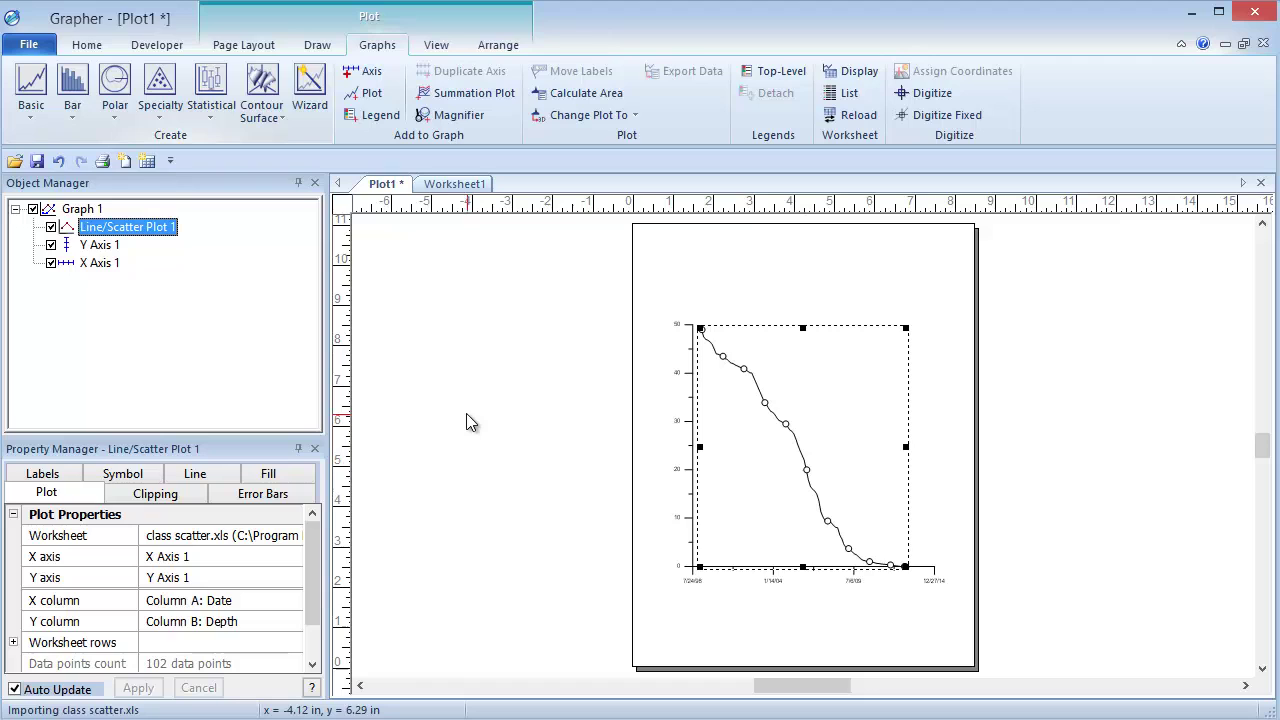
Step: Start a Step Plot on Graph 1, keeping X Axis 1 and Y Axis 1 as its axes
{"action": "left_click", "coordinate": [371, 93]}
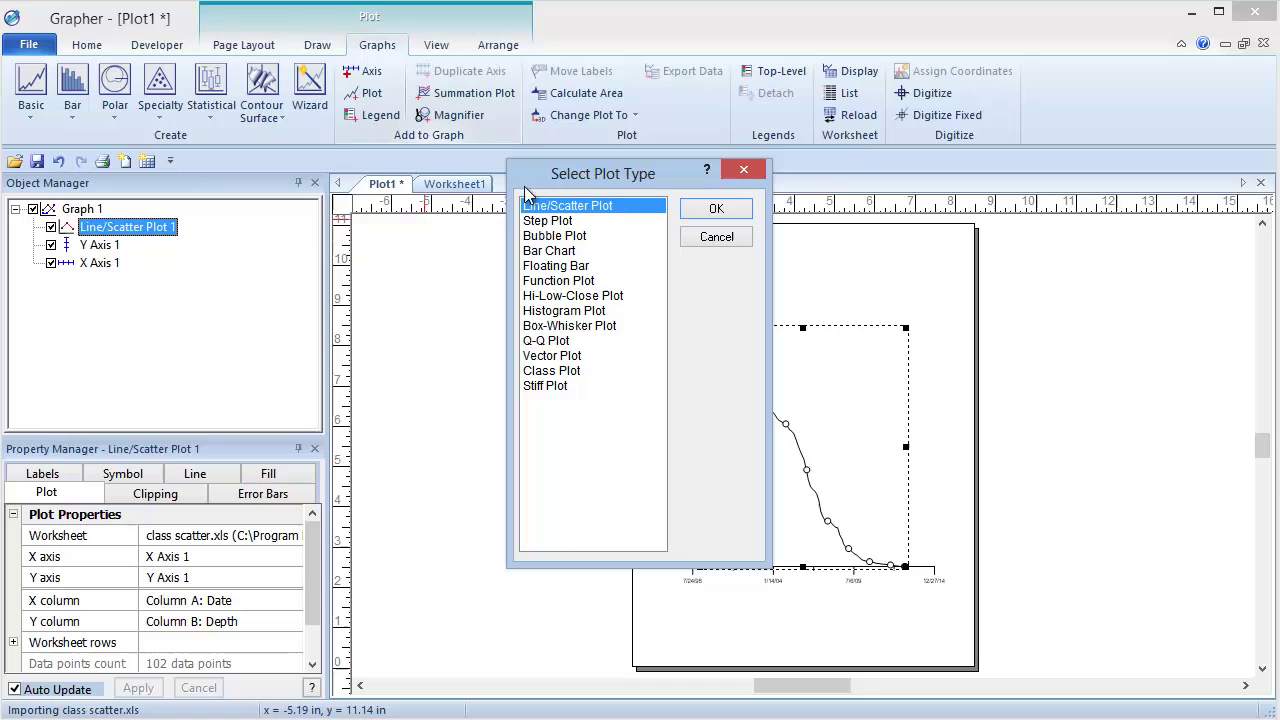
{"action": "left_click", "coordinate": [551, 222]}
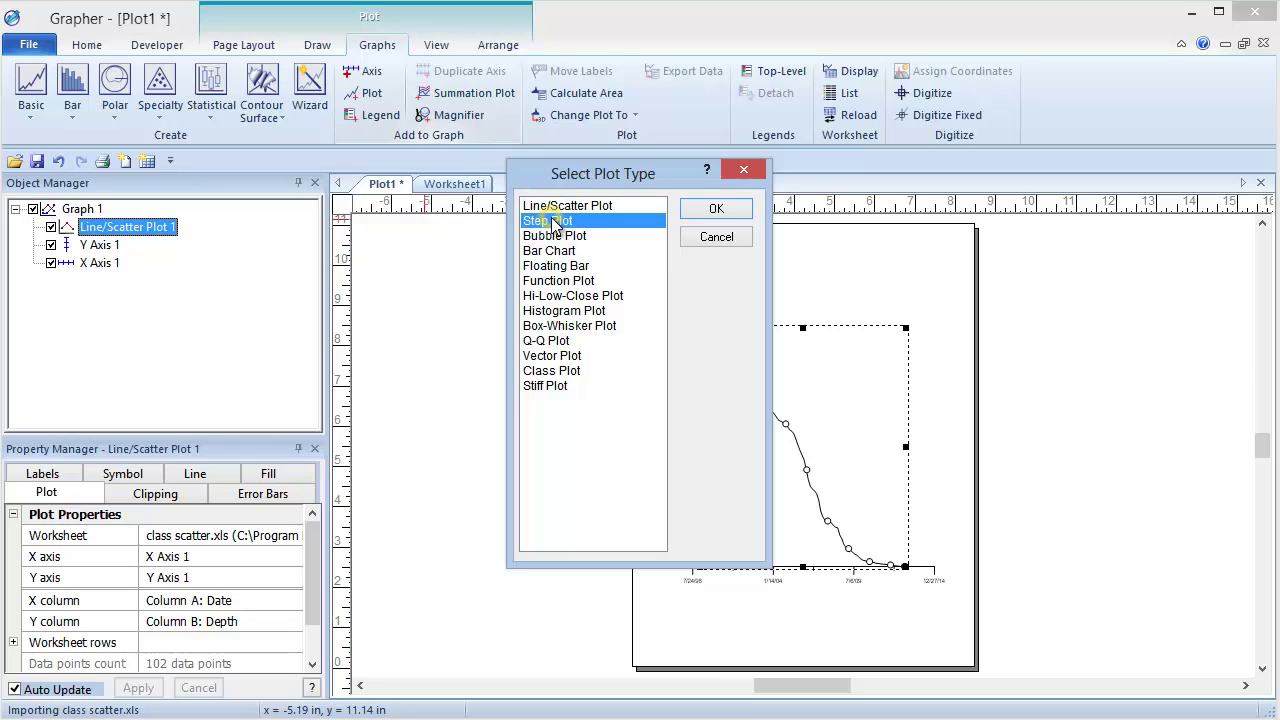
{"action": "left_click", "coordinate": [704, 208]}
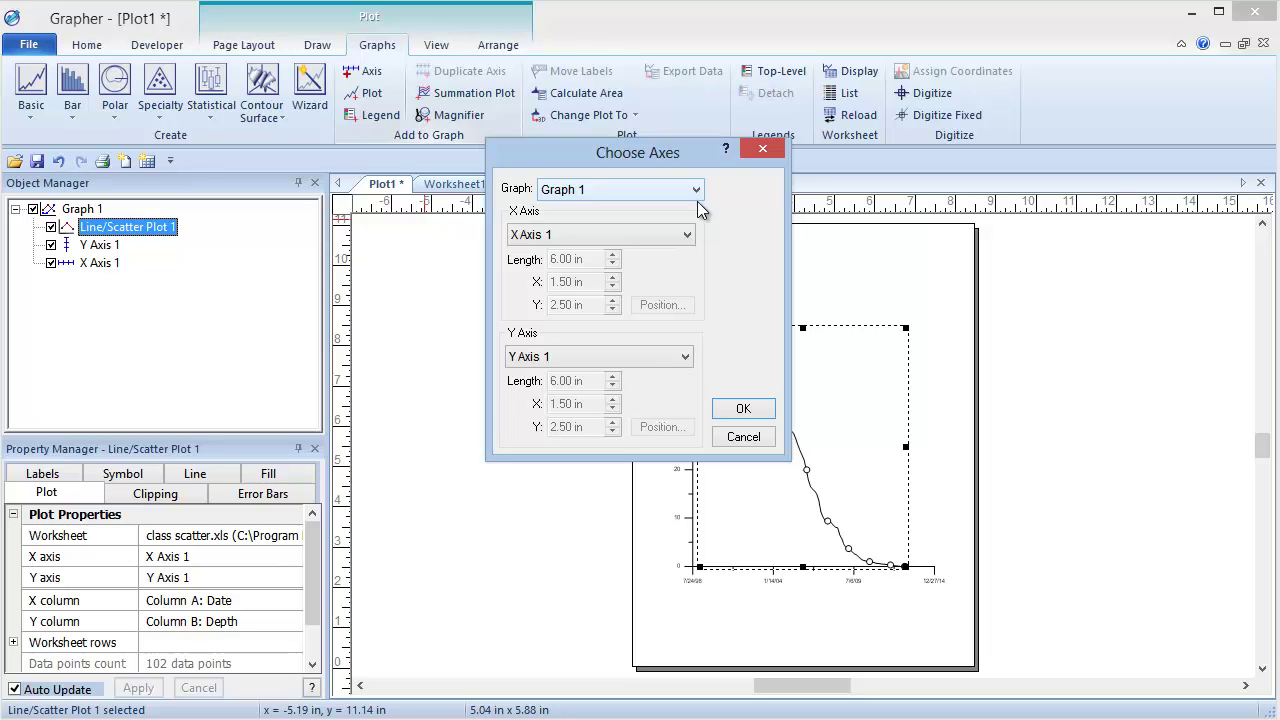
{"action": "left_click", "coordinate": [688, 238]}
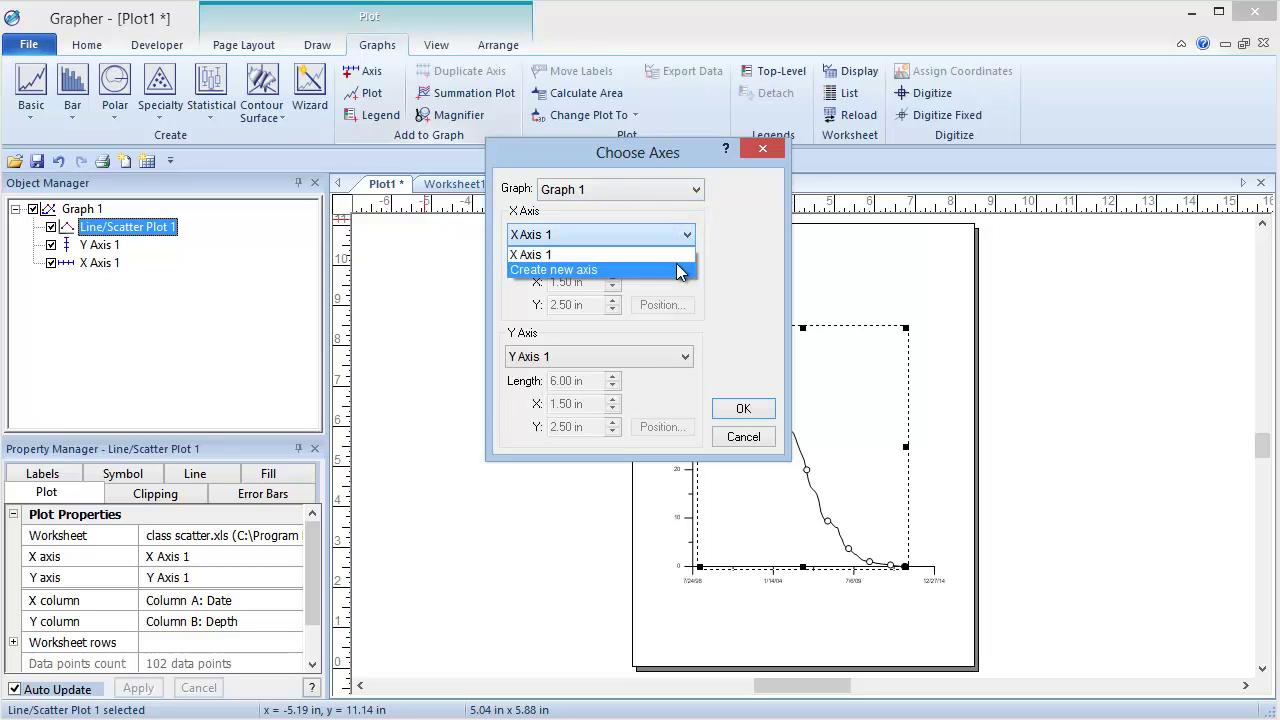
{"action": "left_click", "coordinate": [679, 270]}
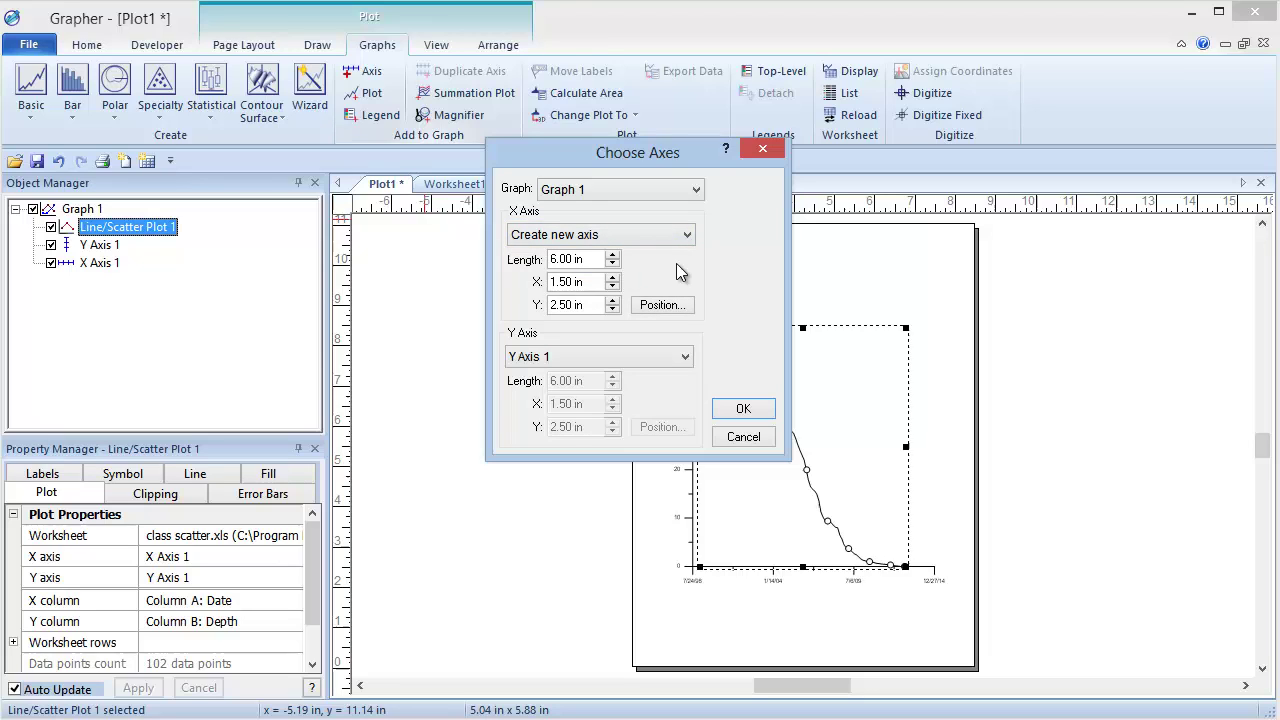
{"action": "left_click", "coordinate": [686, 236]}
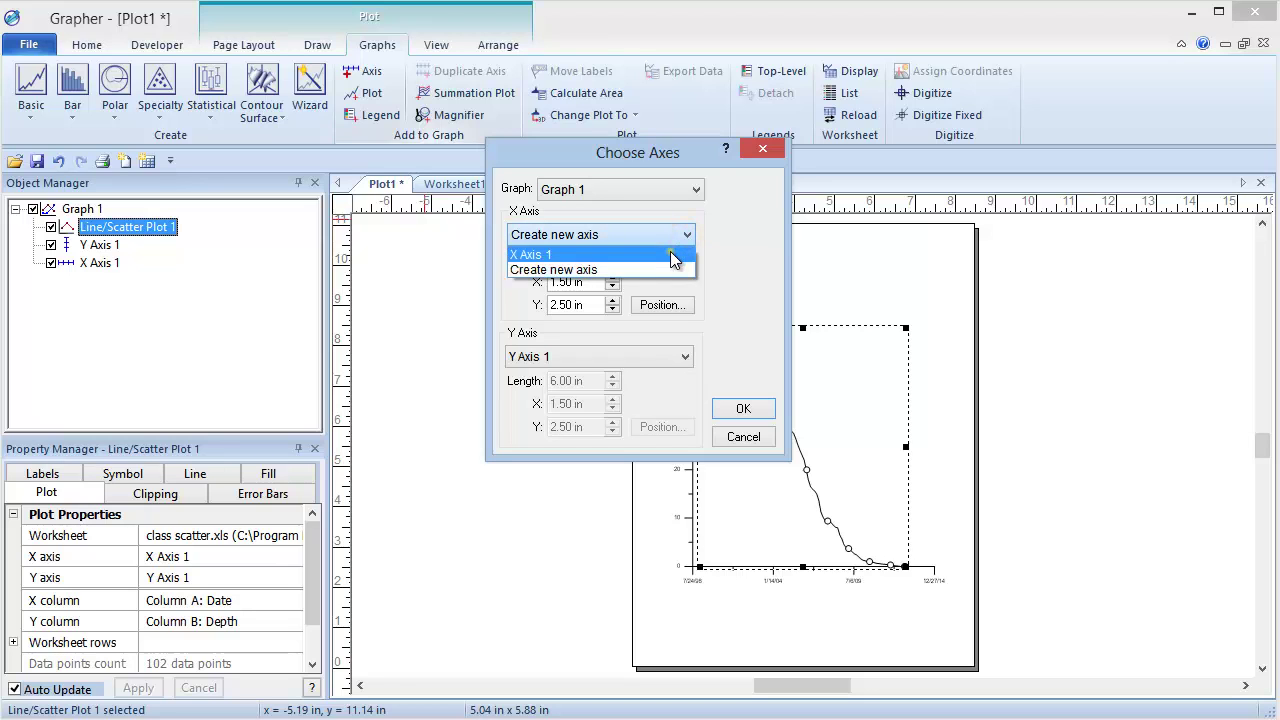
{"action": "left_click", "coordinate": [669, 254]}
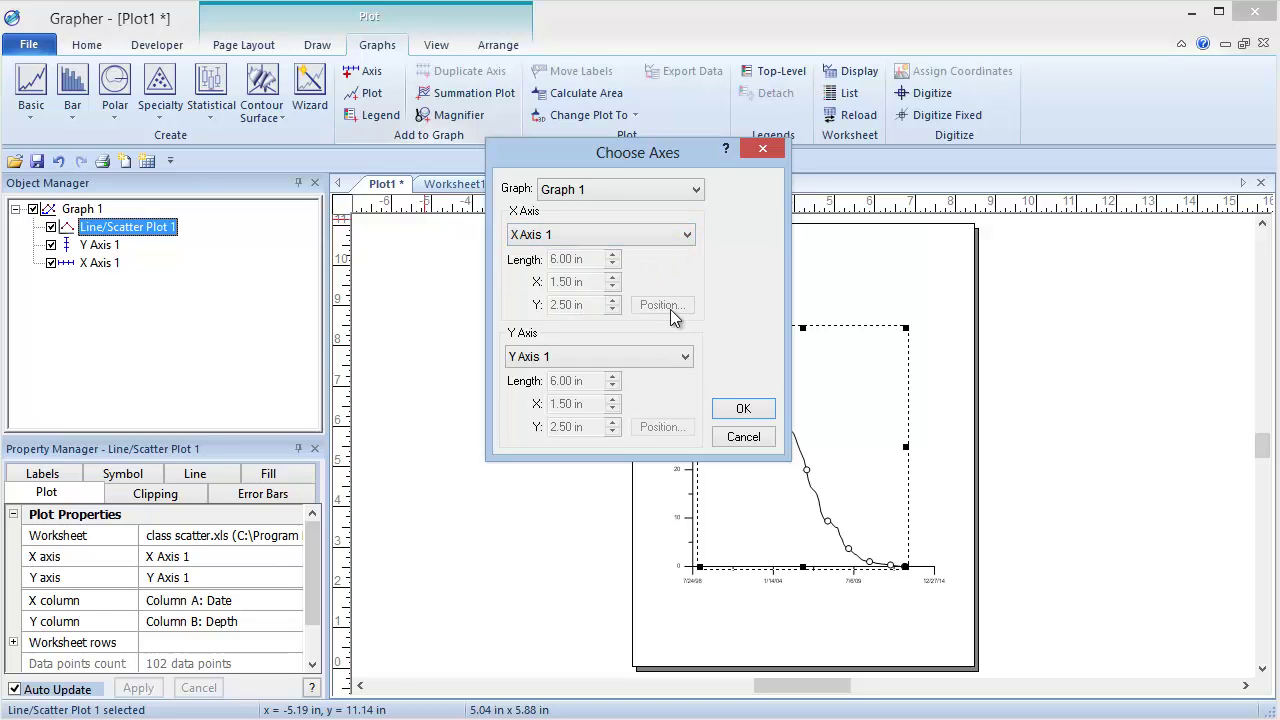
Step: Accept the axes and load step plot.dat as the step plot's data
{"action": "left_click", "coordinate": [728, 410]}
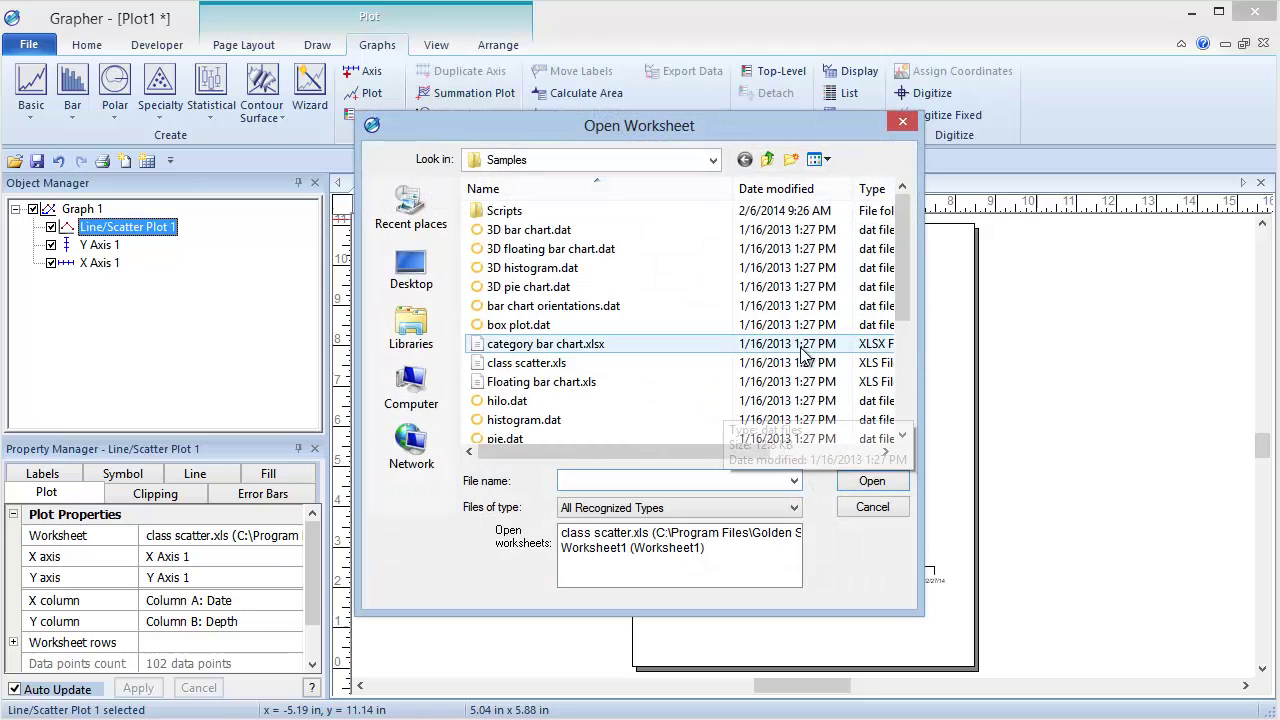
{"action": "left_click_drag", "start_coordinate": [901, 255], "coordinate": [897, 425]}
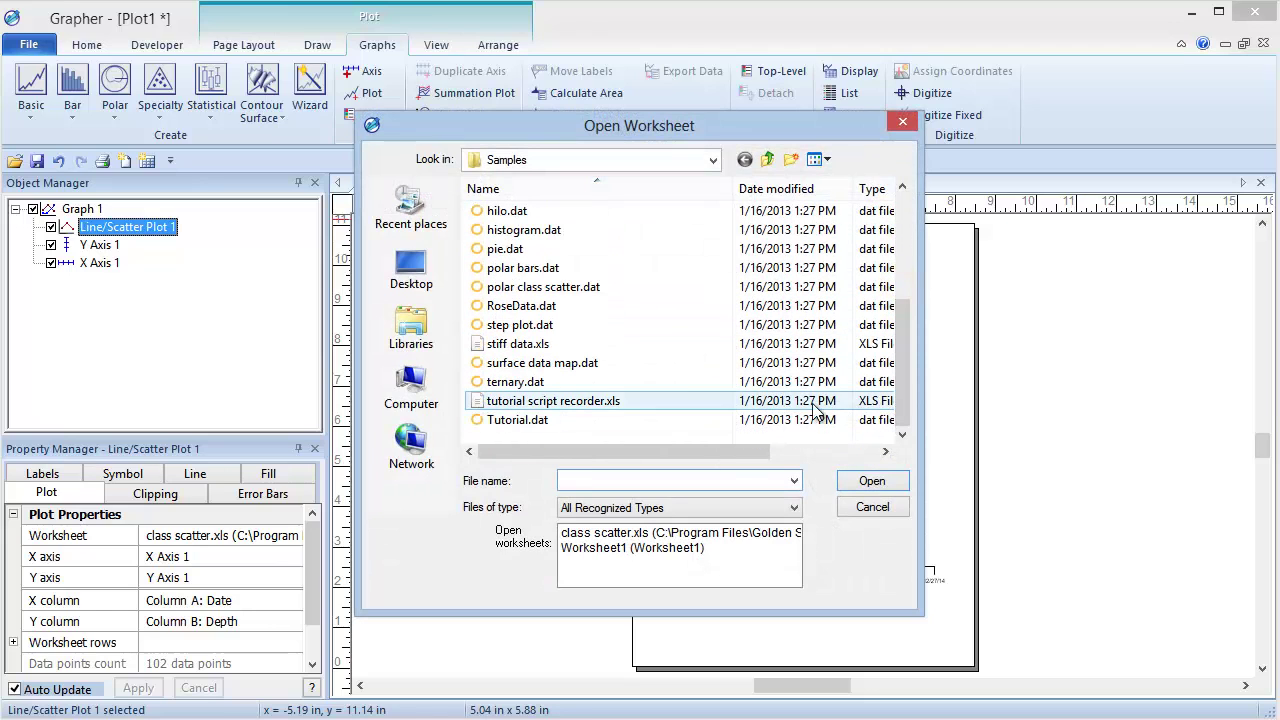
{"action": "left_click", "coordinate": [590, 327]}
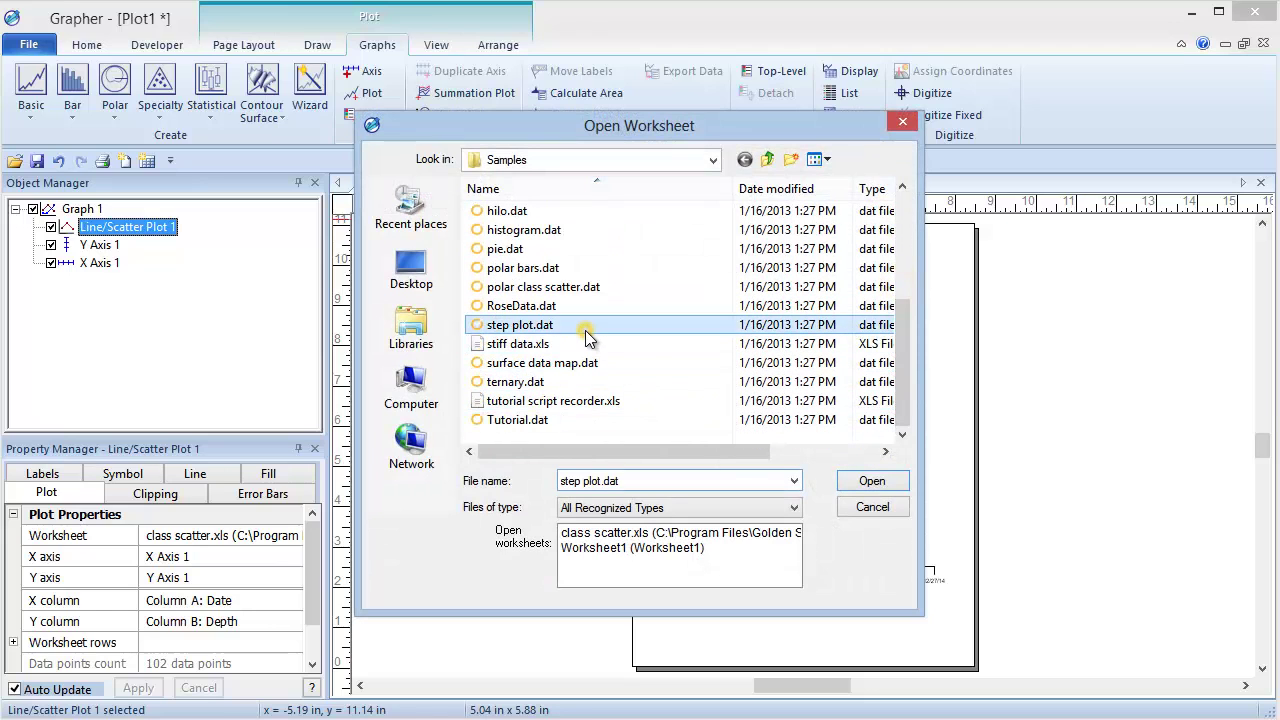
{"action": "left_click", "coordinate": [853, 480]}
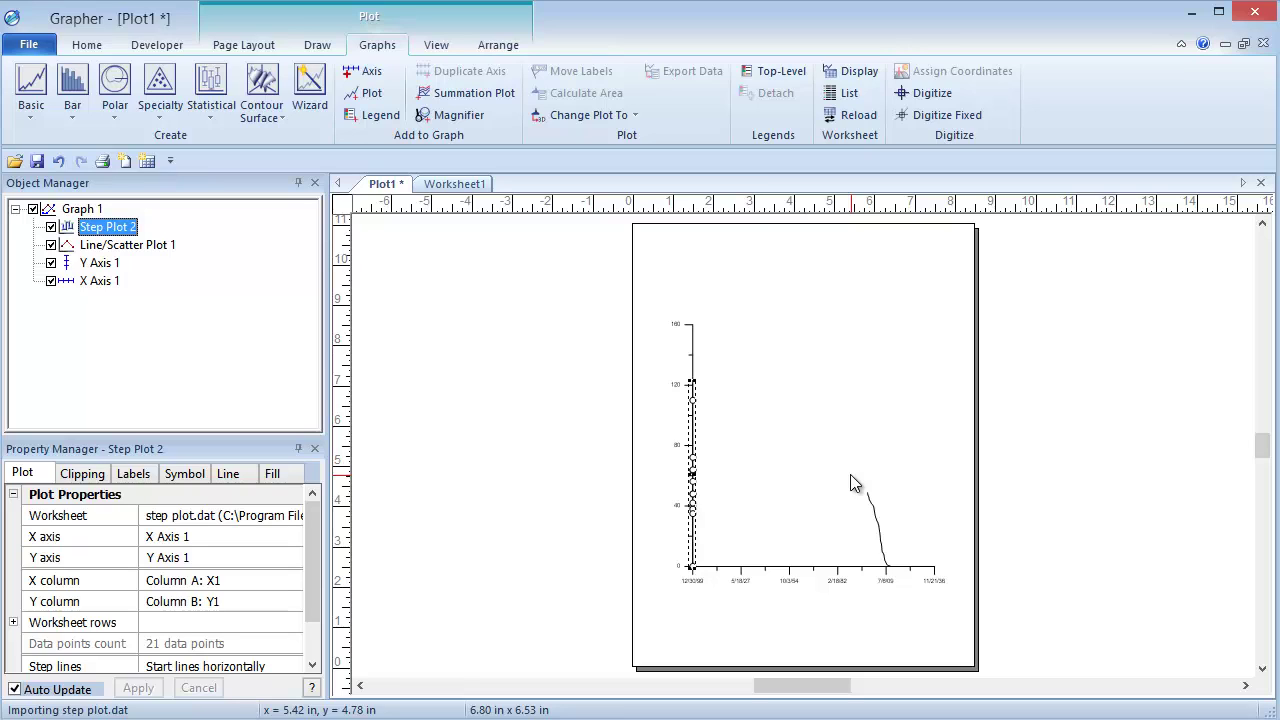
{"action": "left_click", "coordinate": [395, 46]}
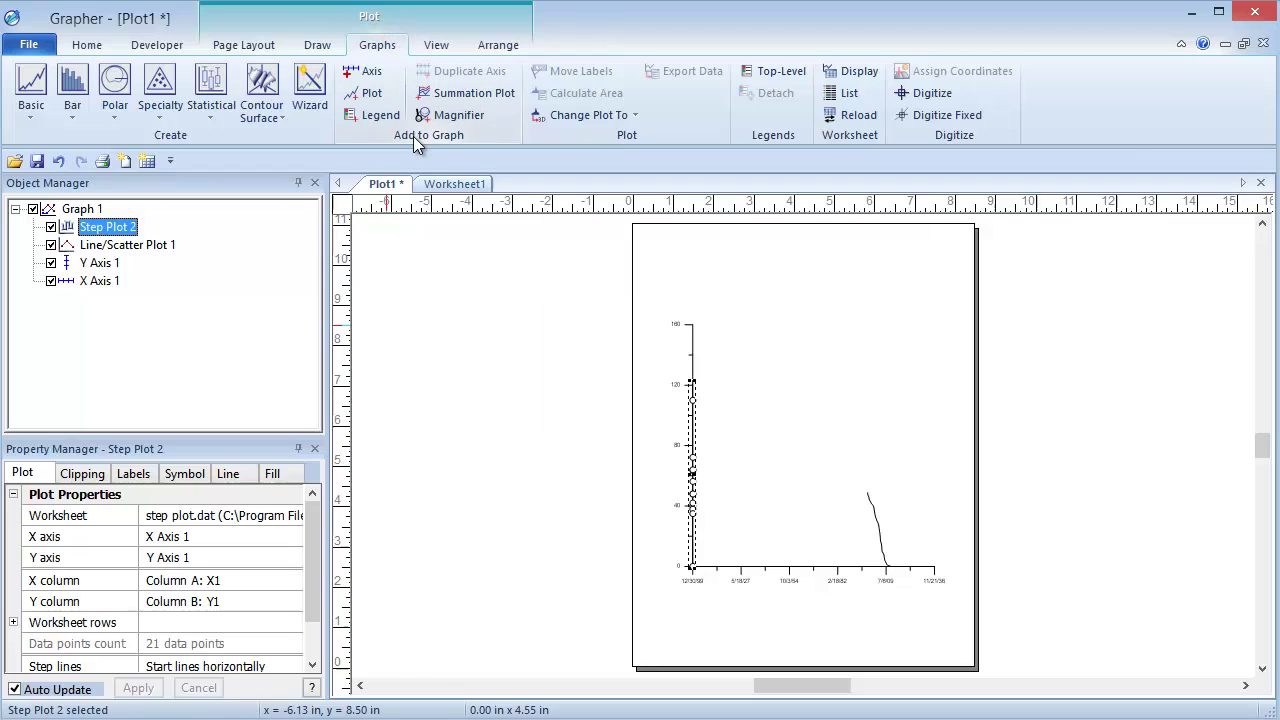
Step: Add X Axis 2 to Graph 1, positioned at the top of Y Axis 1
{"action": "left_click", "coordinate": [372, 72]}
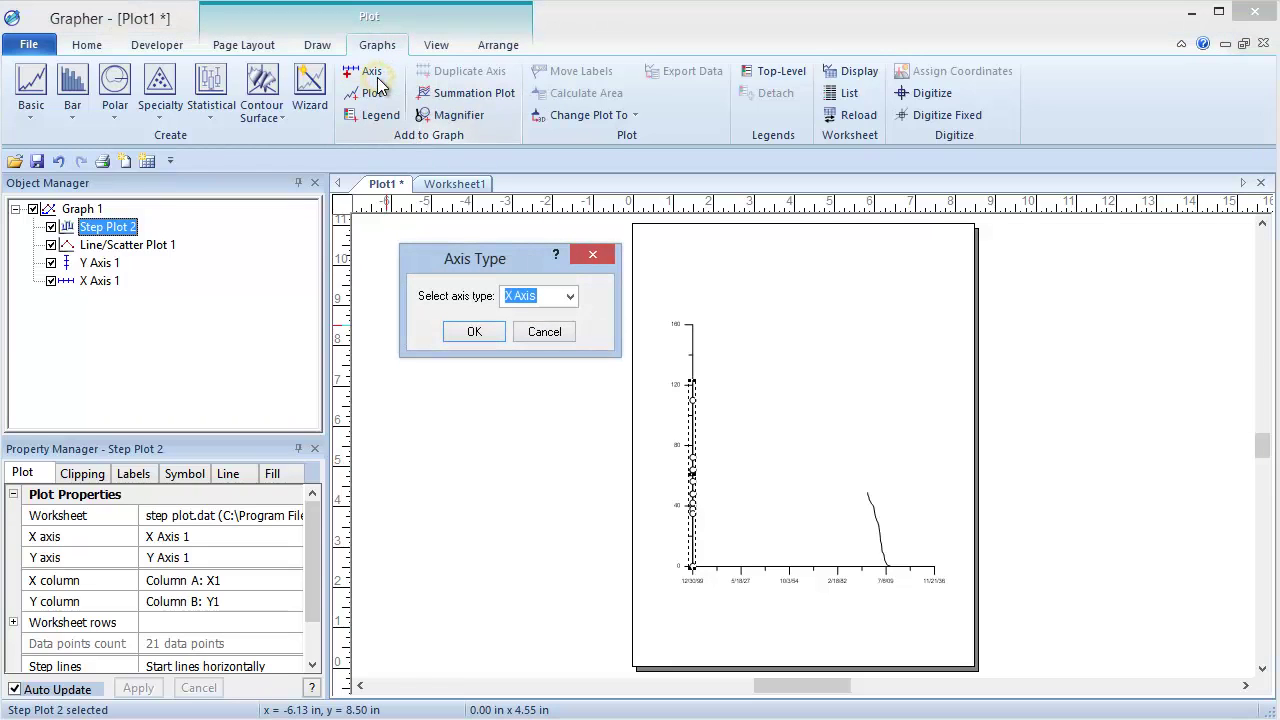
{"action": "left_click", "coordinate": [569, 297]}
{"action": "left_click", "coordinate": [565, 316]}
{"action": "left_click", "coordinate": [474, 332]}
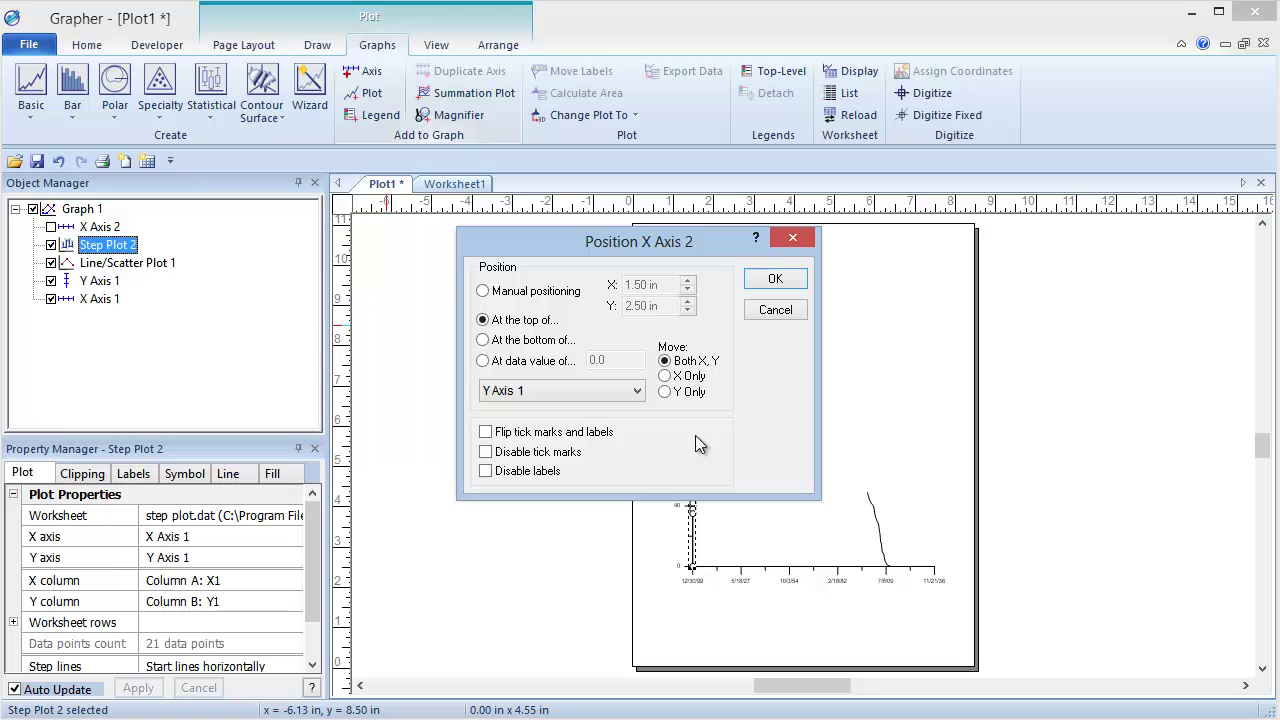
{"action": "left_click", "coordinate": [785, 282]}
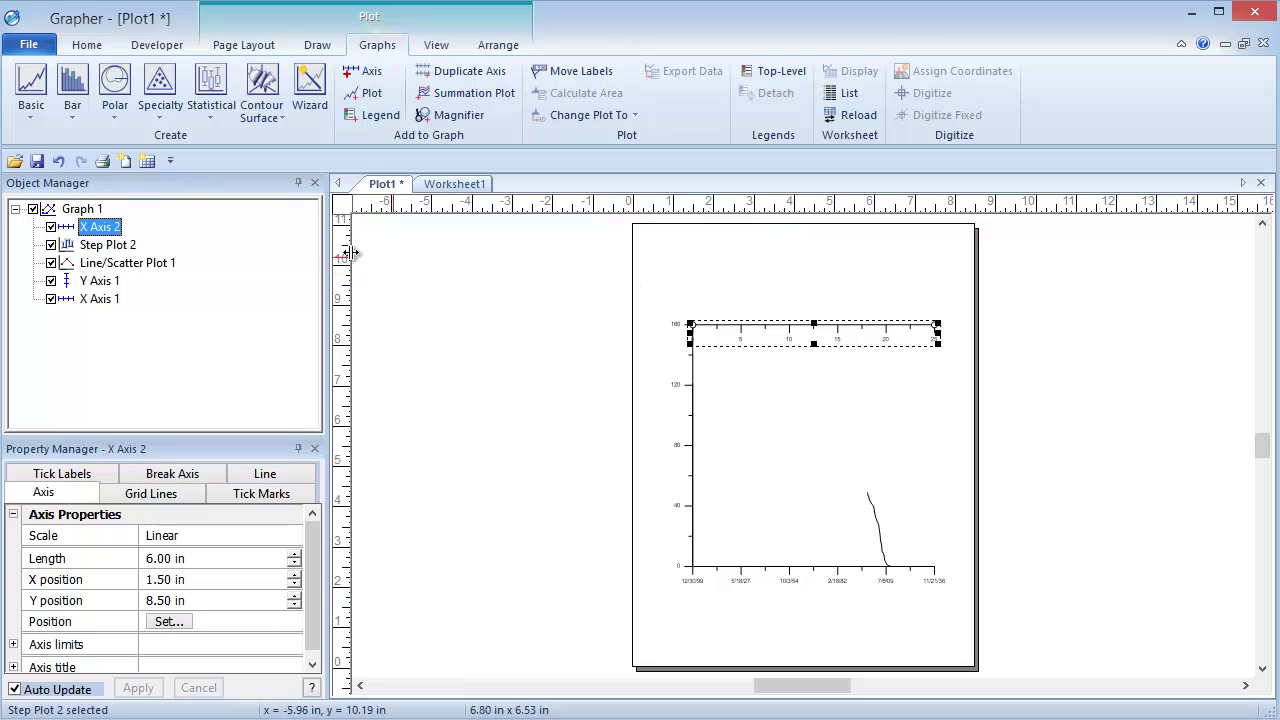
{"action": "left_click", "coordinate": [128, 246]}
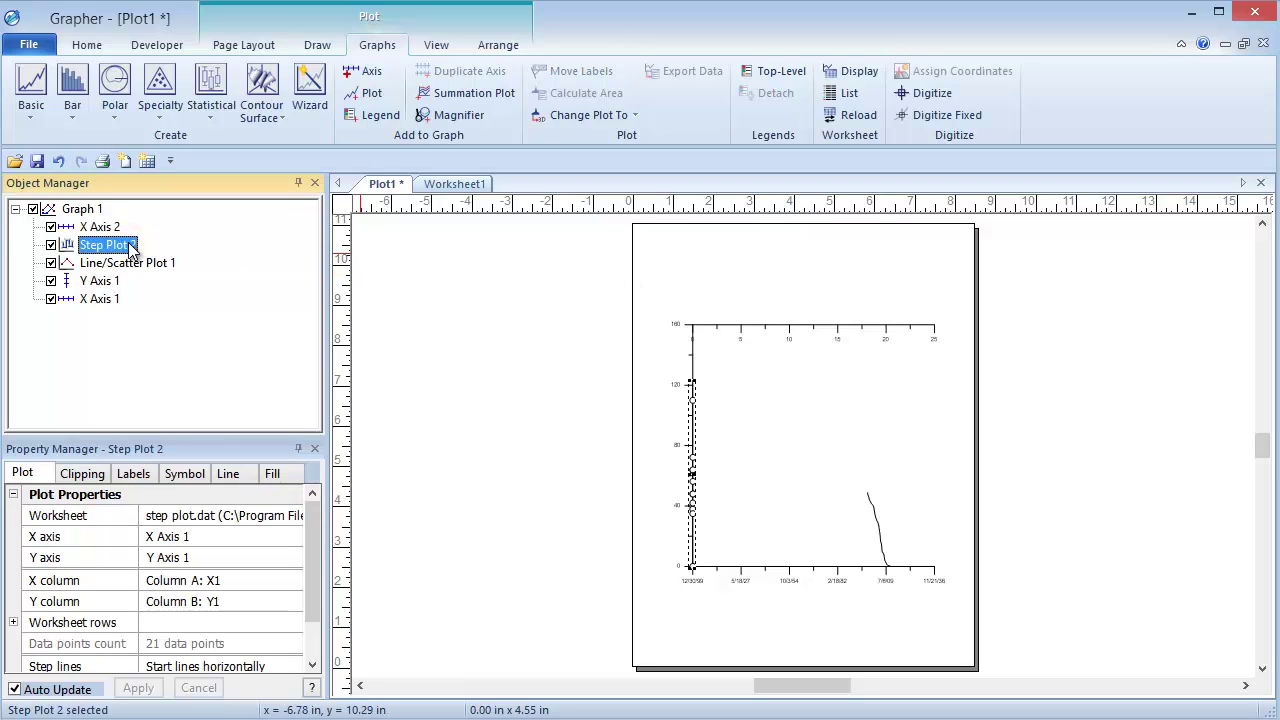
Step: Set Step Plot 2's X axis to X Axis 2 in the Property Manager
{"action": "left_click", "coordinate": [44, 477]}
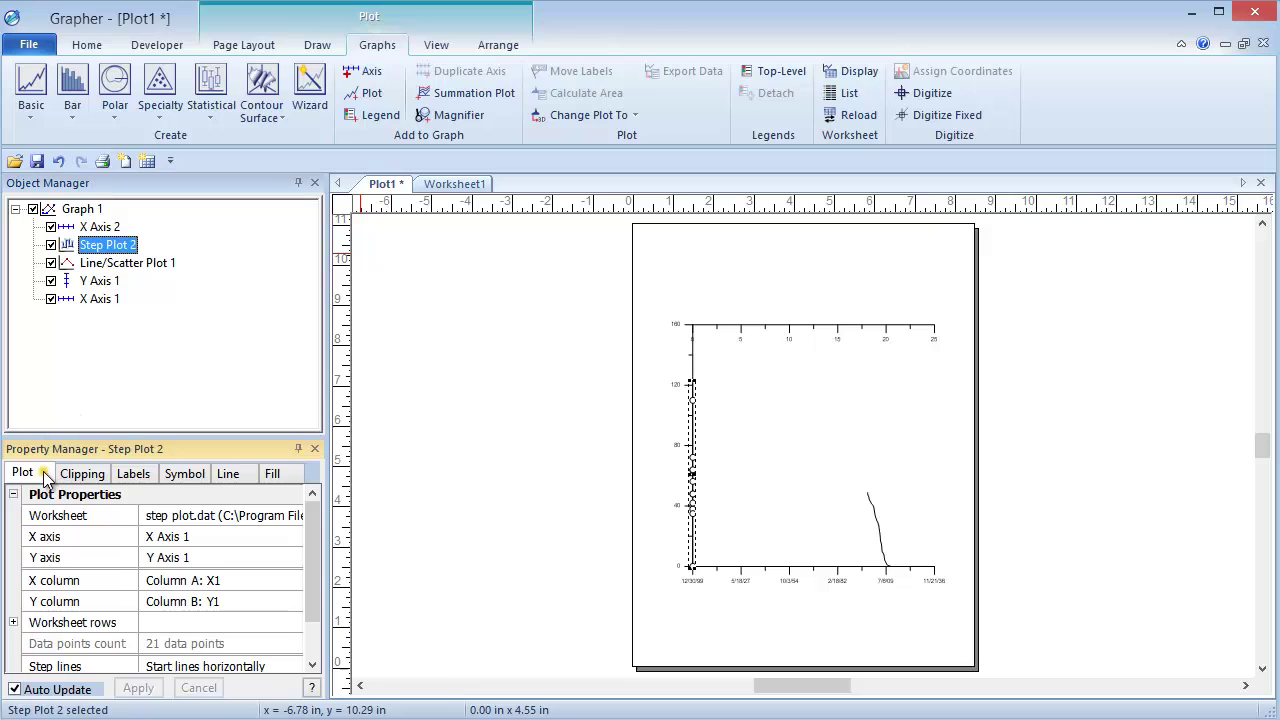
{"action": "left_click", "coordinate": [211, 538]}
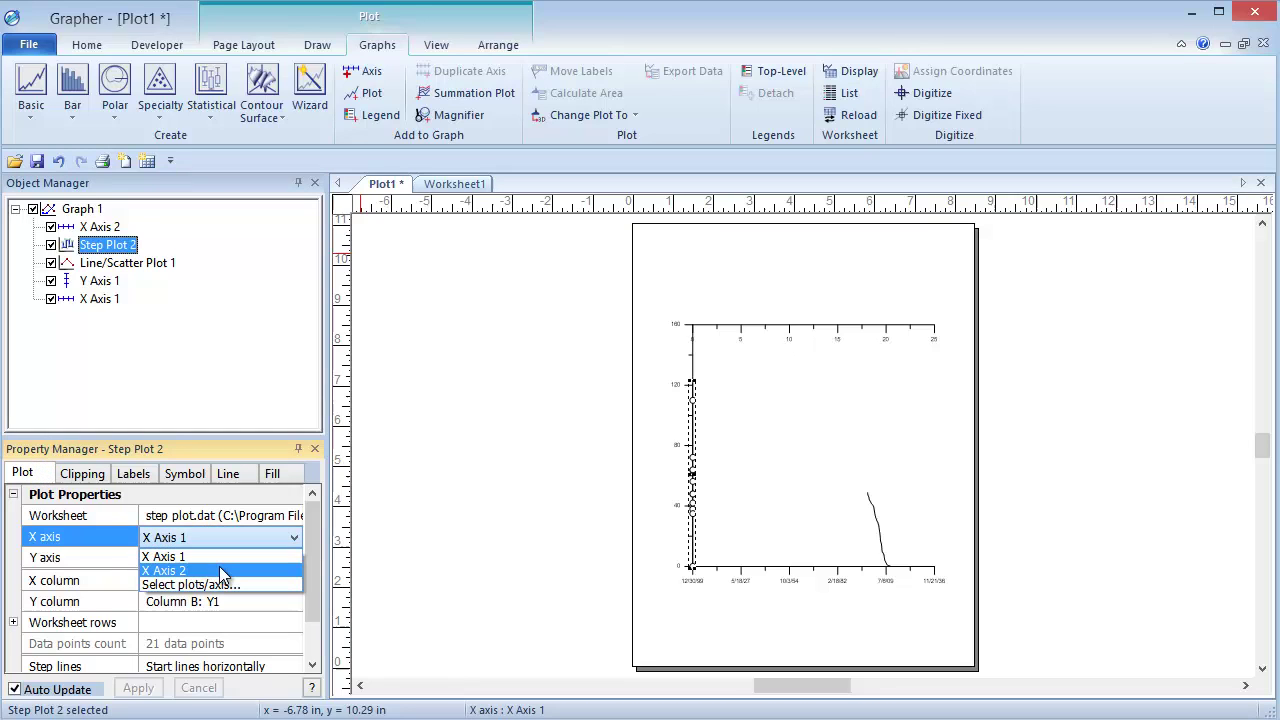
{"action": "left_click", "coordinate": [219, 569]}
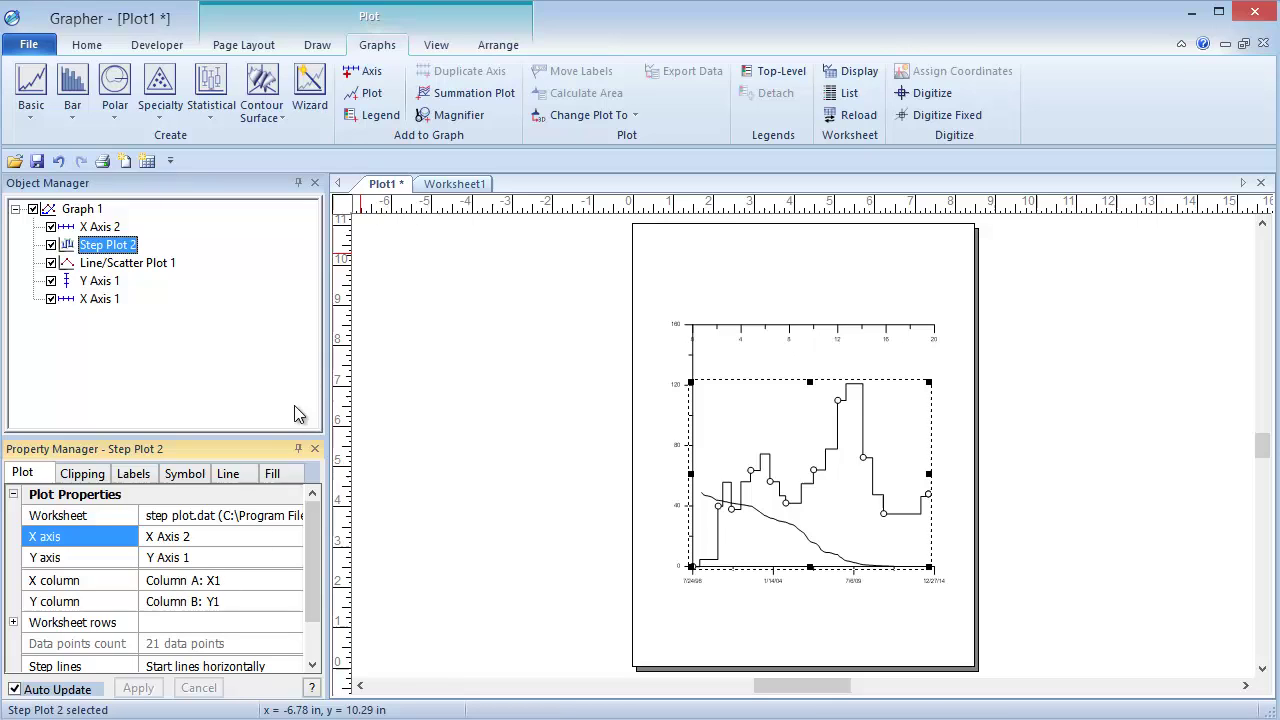
Step: Add a legend and make Line/Scatter Plot 1's line colour Green
{"action": "left_click", "coordinate": [385, 117]}
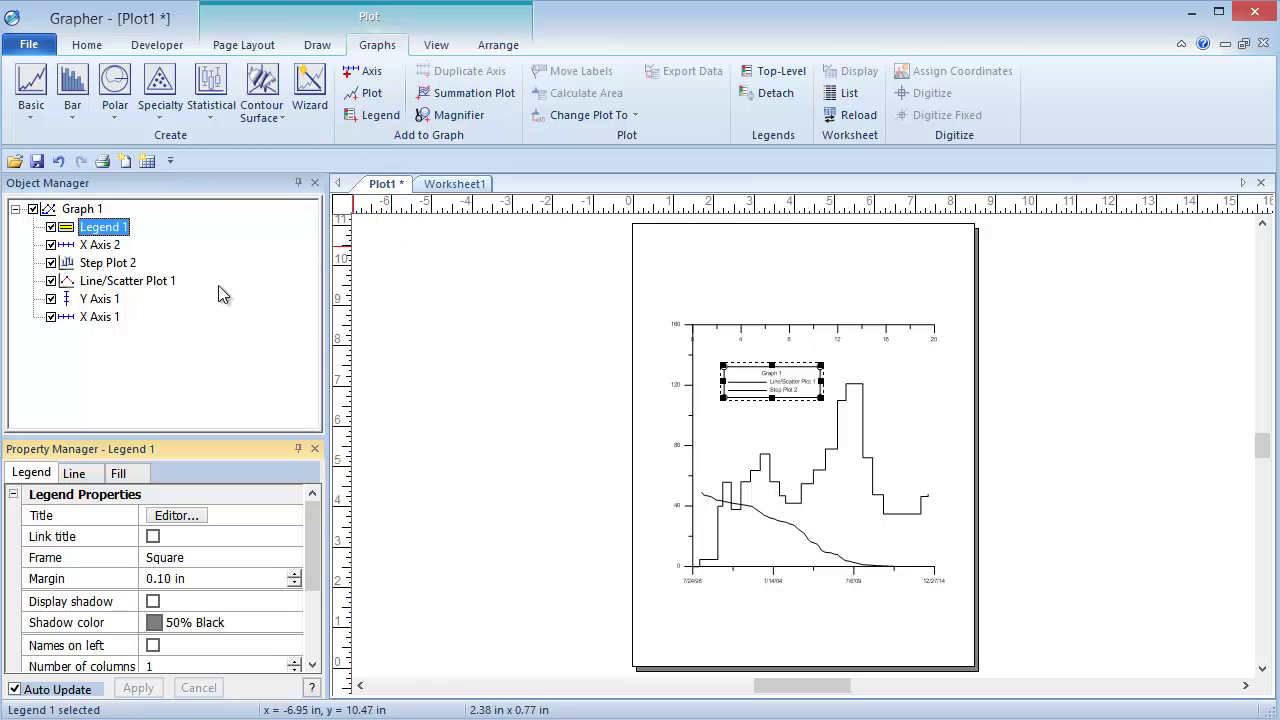
{"action": "left_click", "coordinate": [153, 284]}
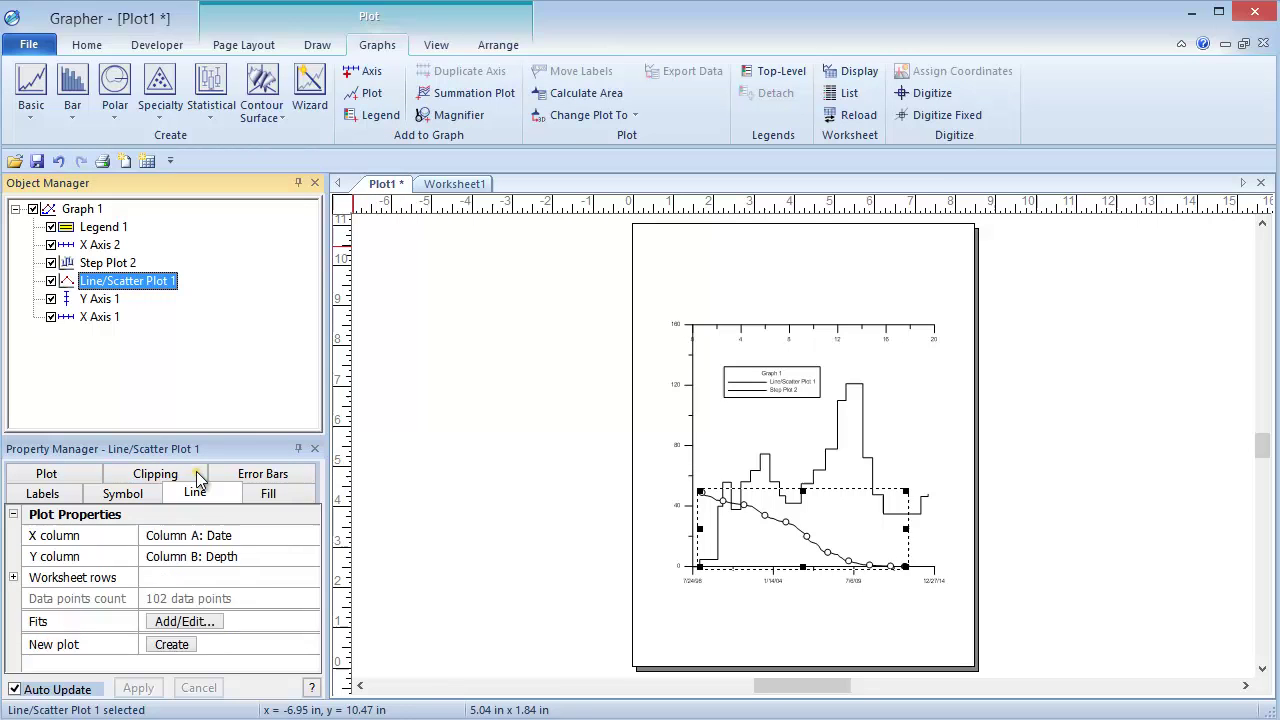
{"action": "left_click", "coordinate": [195, 490]}
{"action": "left_click", "coordinate": [210, 556]}
{"action": "left_click", "coordinate": [244, 617]}
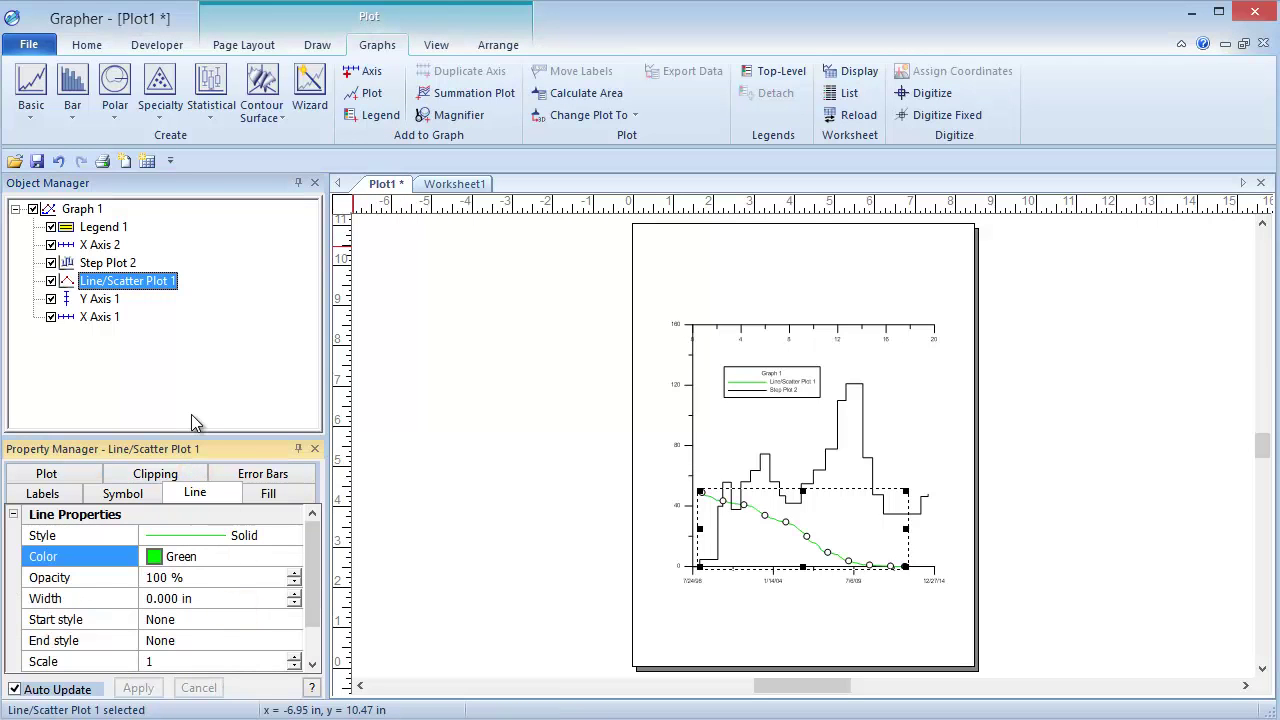
Step: Make Step Plot 2's line Cyan and drag the legend to the graph's top-right
{"action": "left_click", "coordinate": [125, 264]}
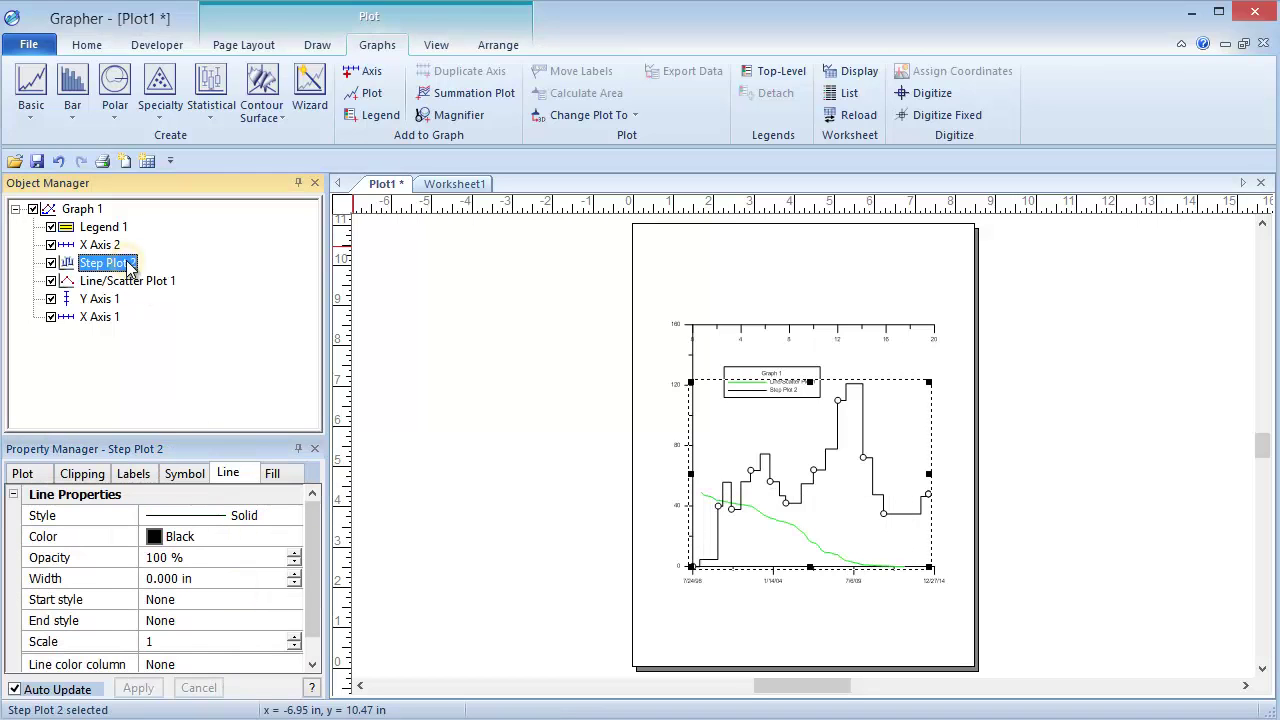
{"action": "left_click", "coordinate": [214, 537]}
{"action": "left_click", "coordinate": [221, 591]}
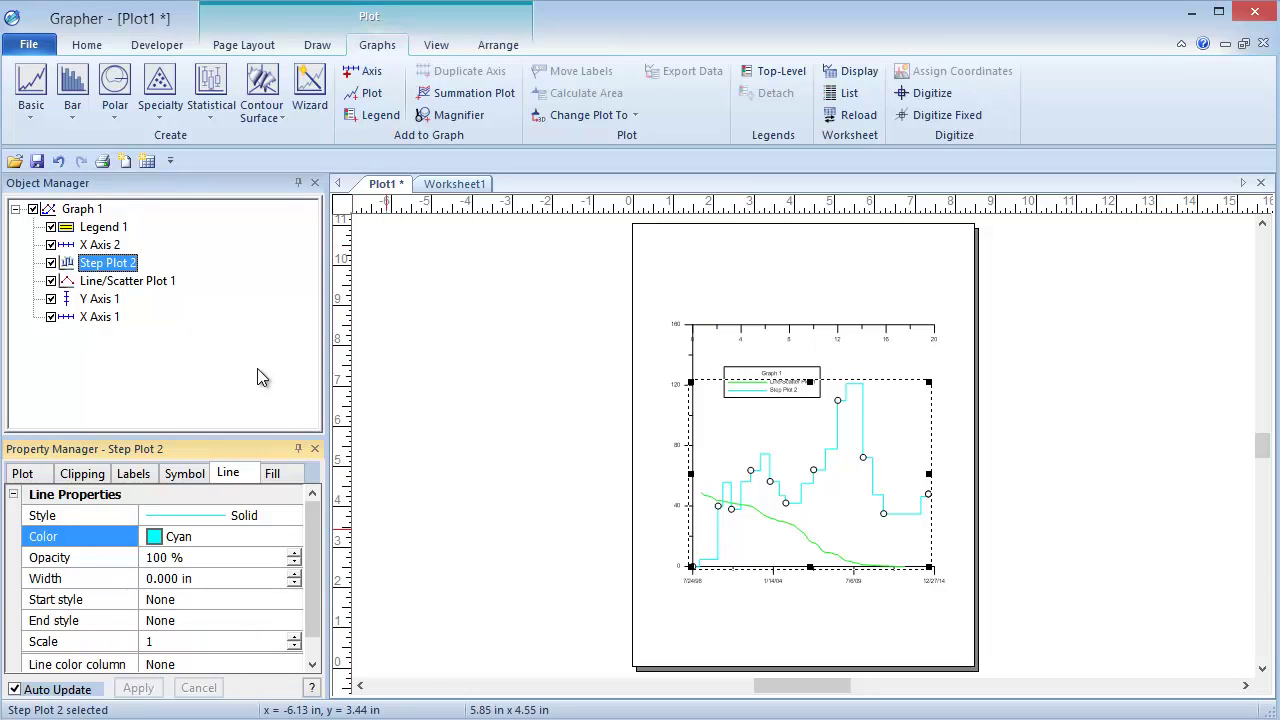
{"action": "left_click", "coordinate": [780, 372]}
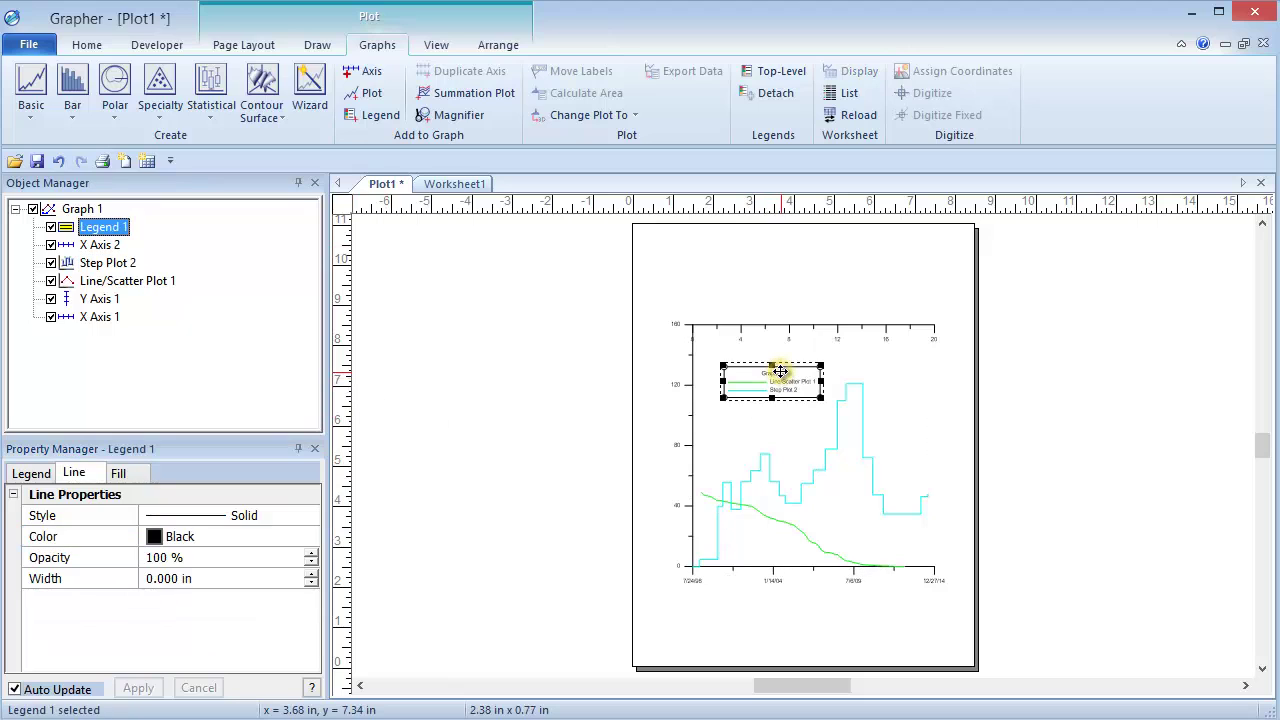
{"action": "left_click_drag", "start_coordinate": [780, 372], "coordinate": [921, 372]}
Step: Add Line/Scatter Plot 3 from class scatter.xls with Y column set to Column C: Breakage Factor
{"action": "left_click", "coordinate": [100, 211]}
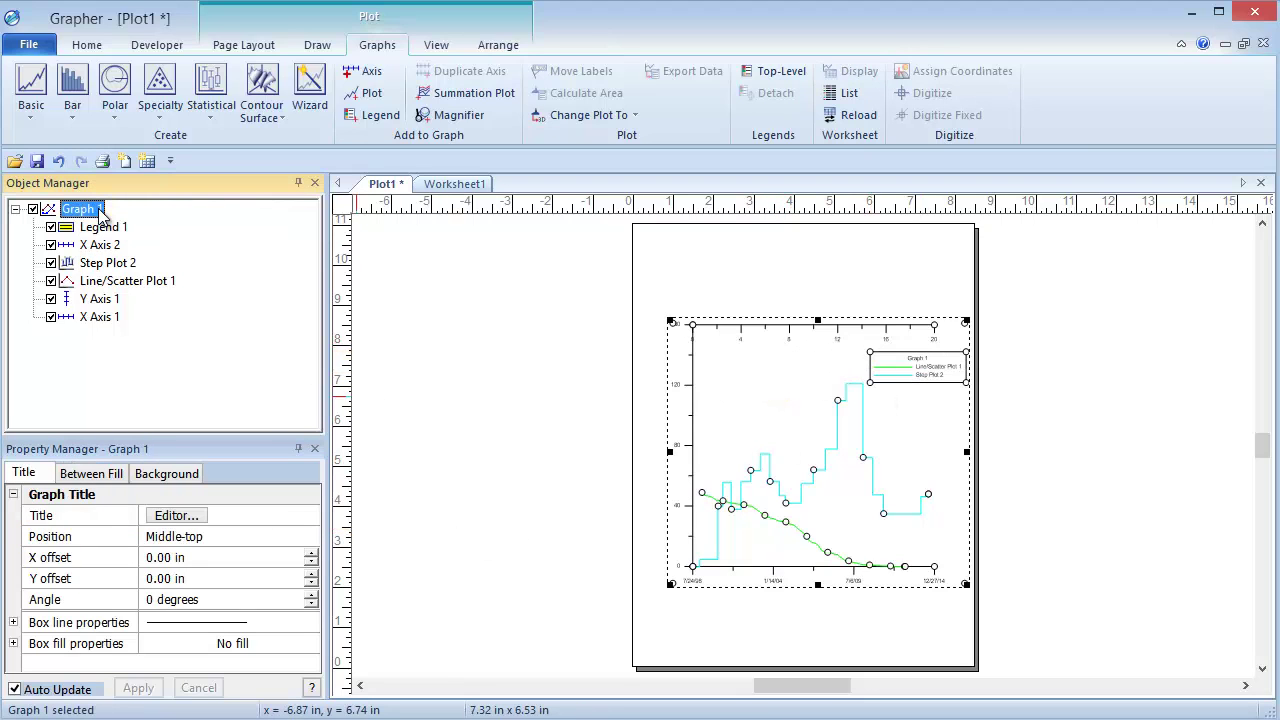
{"action": "left_click", "coordinate": [371, 93]}
{"action": "left_click", "coordinate": [738, 217]}
{"action": "left_click", "coordinate": [743, 408]}
{"action": "left_click", "coordinate": [558, 364]}
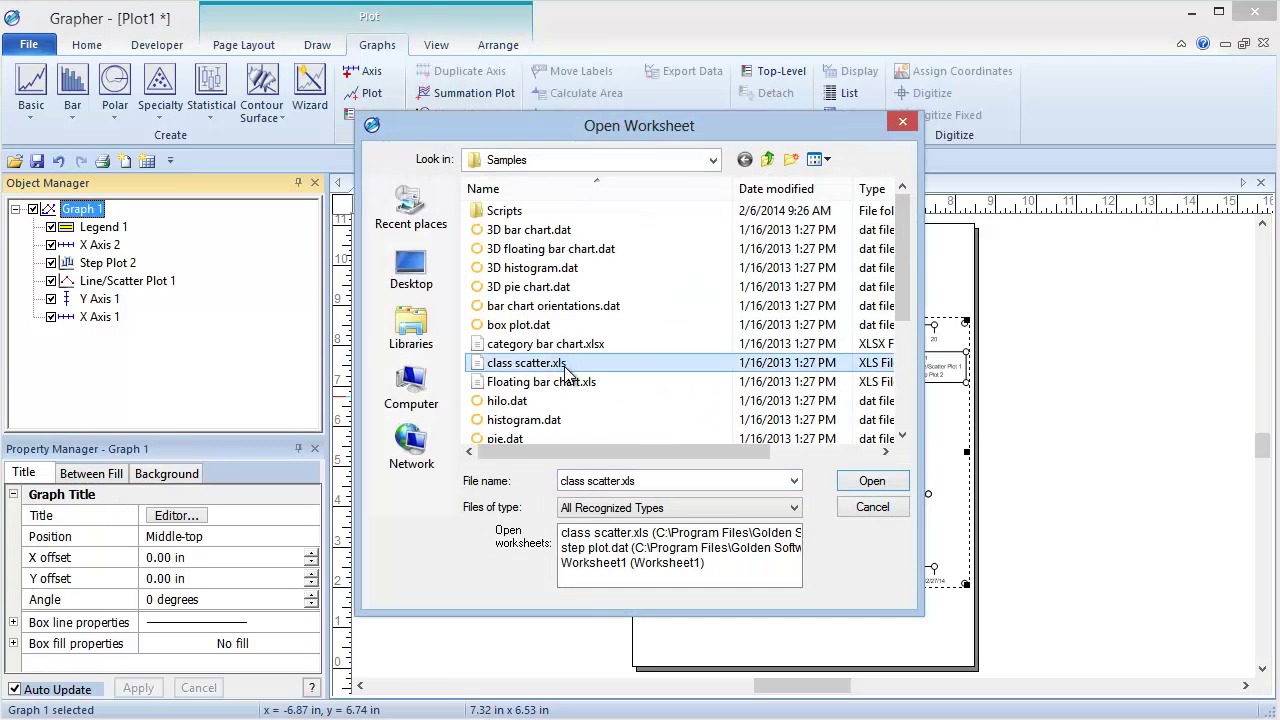
{"action": "left_click", "coordinate": [872, 481]}
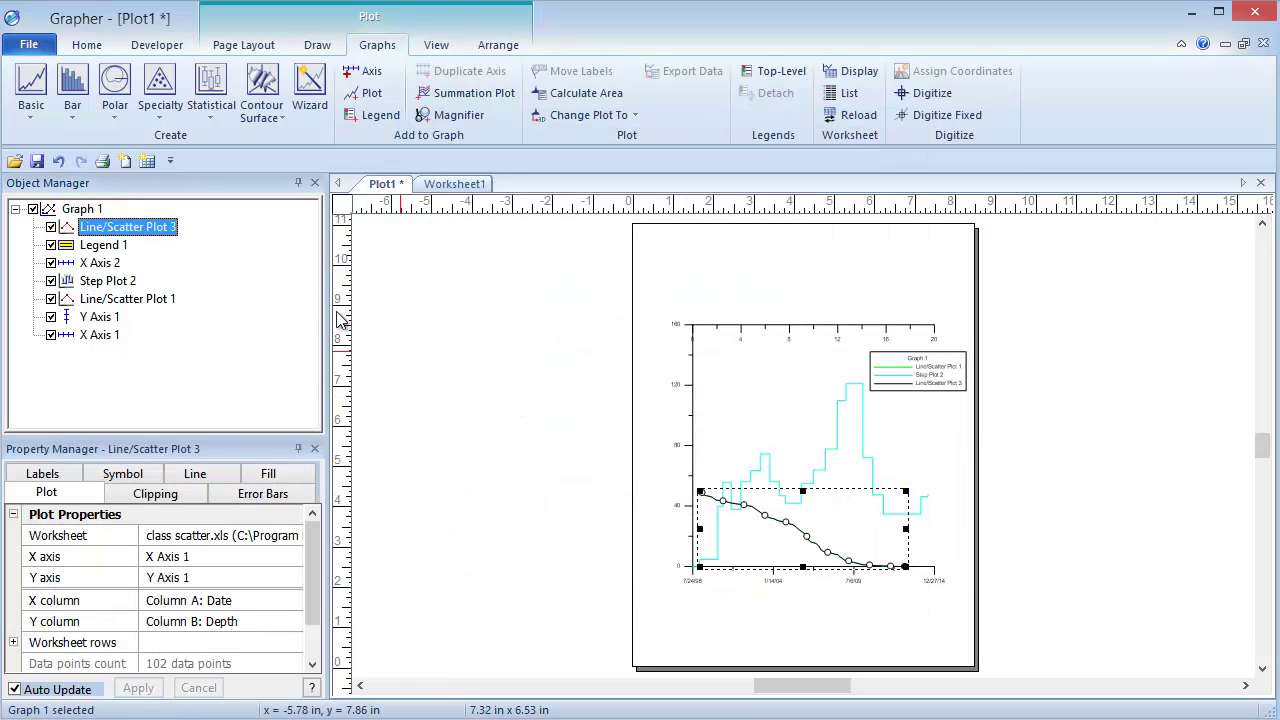
{"action": "left_click", "coordinate": [60, 494]}
{"action": "left_click", "coordinate": [220, 621]}
{"action": "left_click", "coordinate": [280, 703]}
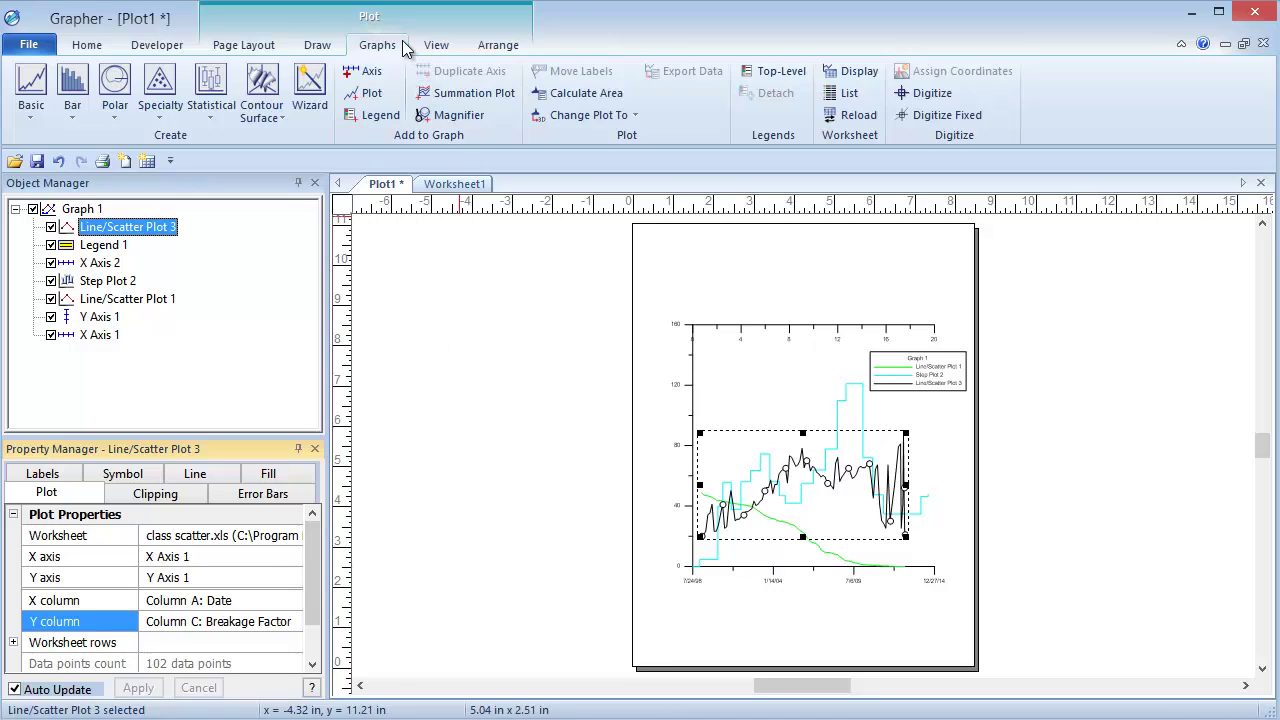
Step: Magnify the left part of the scatter line and move the inset to the graph's left edge
{"action": "left_click", "coordinate": [459, 116]}
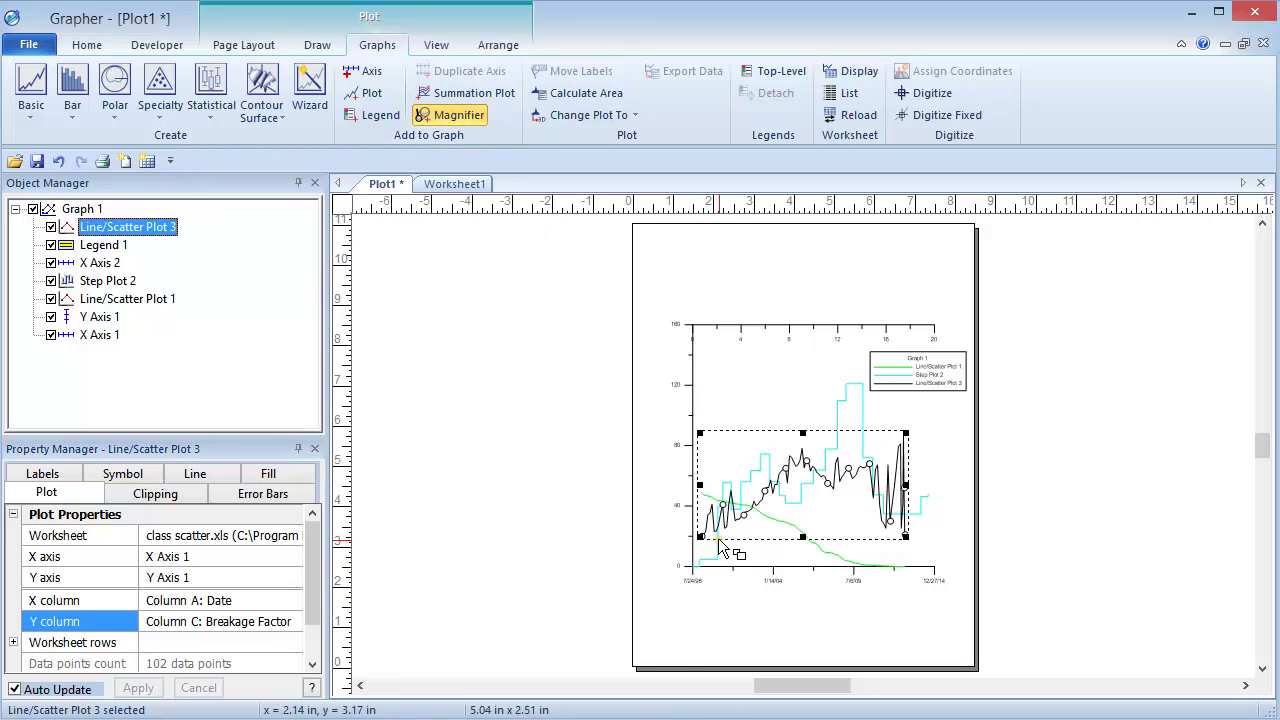
{"action": "left_click_drag", "start_coordinate": [721, 542], "coordinate": [750, 470]}
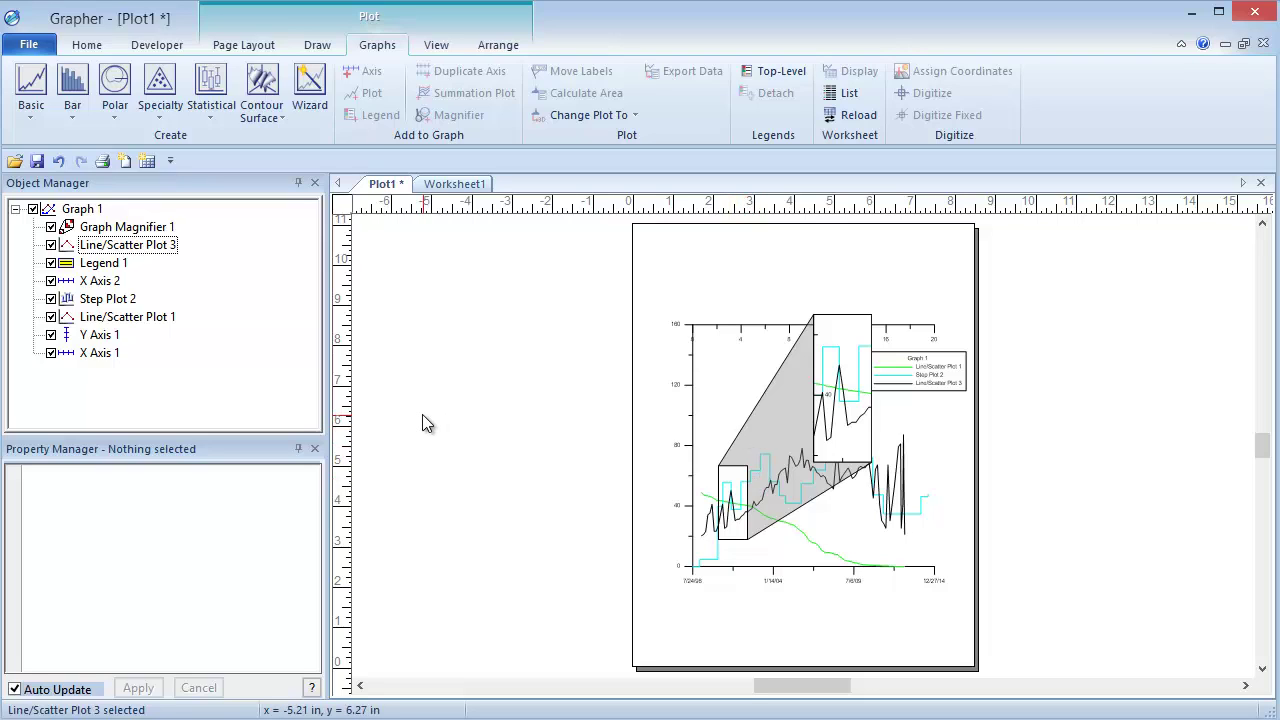
{"action": "left_click", "coordinate": [851, 375]}
{"action": "left_click_drag", "start_coordinate": [851, 362], "coordinate": [681, 386]}
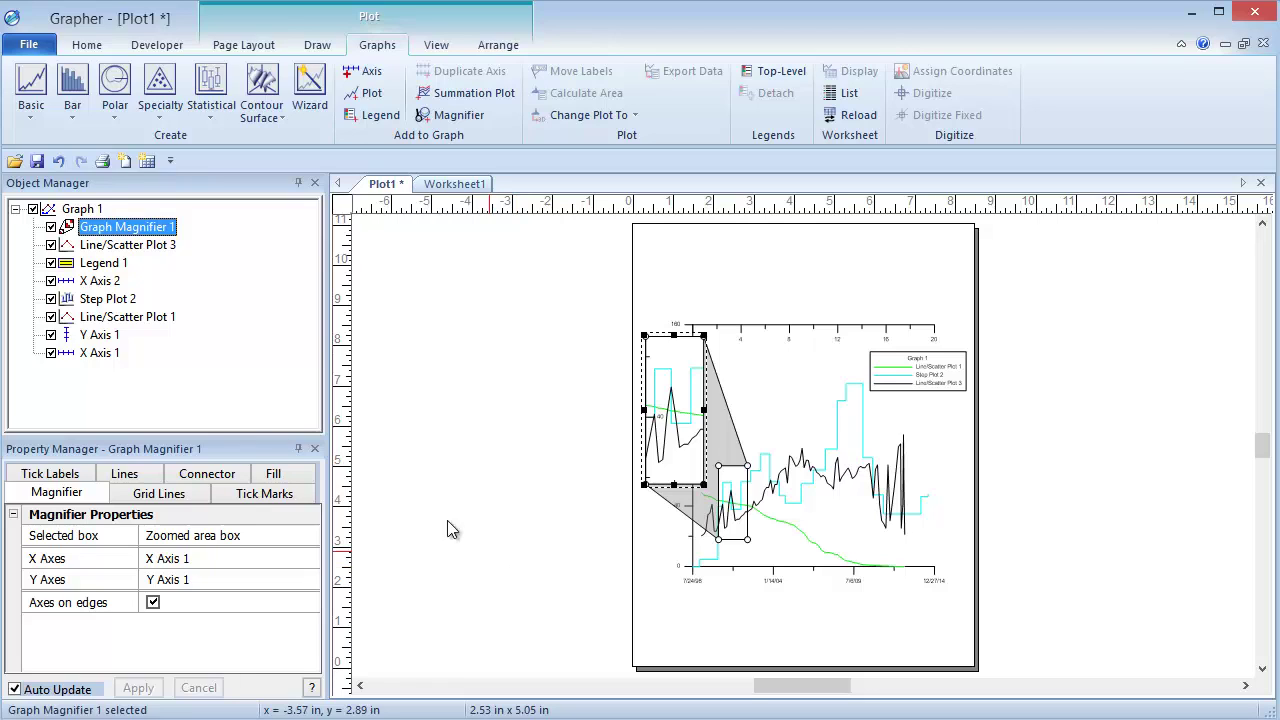
Step: Hide Graph Magnifier 1, Step Plot 2 and Legend 1 in the Object Manager
{"action": "left_click", "coordinate": [51, 228]}
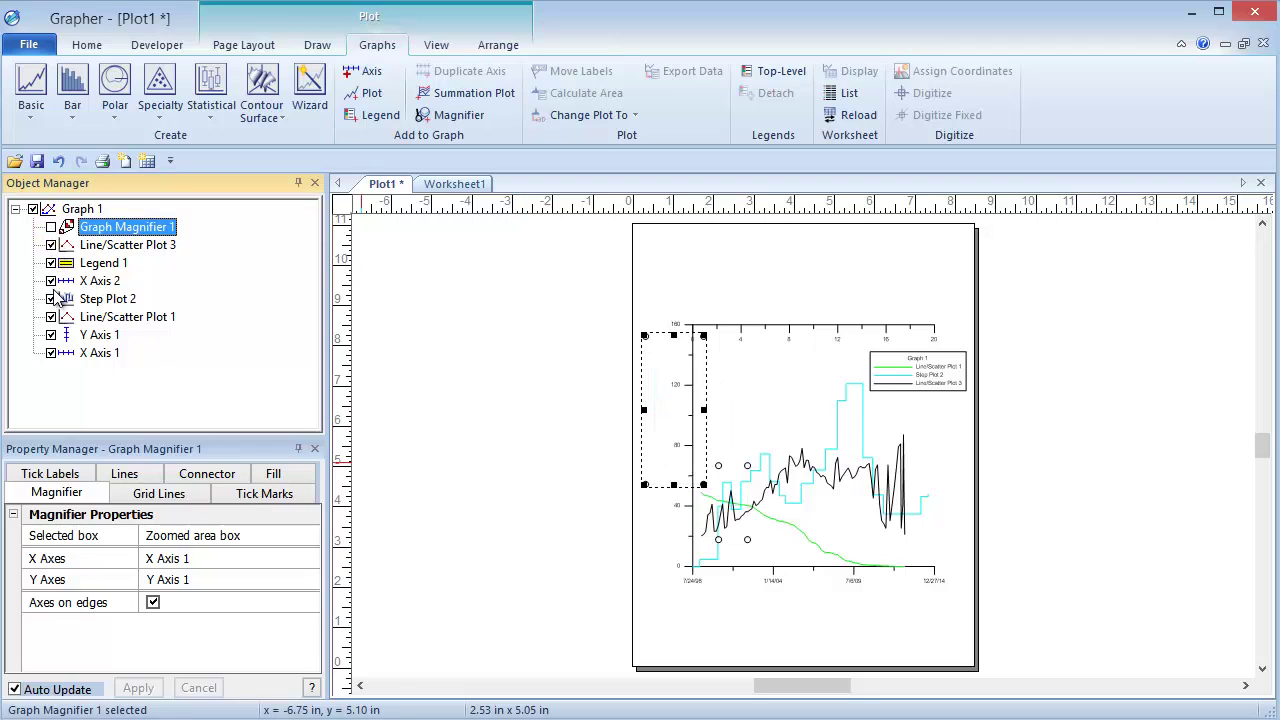
{"action": "left_click", "coordinate": [51, 299]}
{"action": "left_click", "coordinate": [51, 263]}
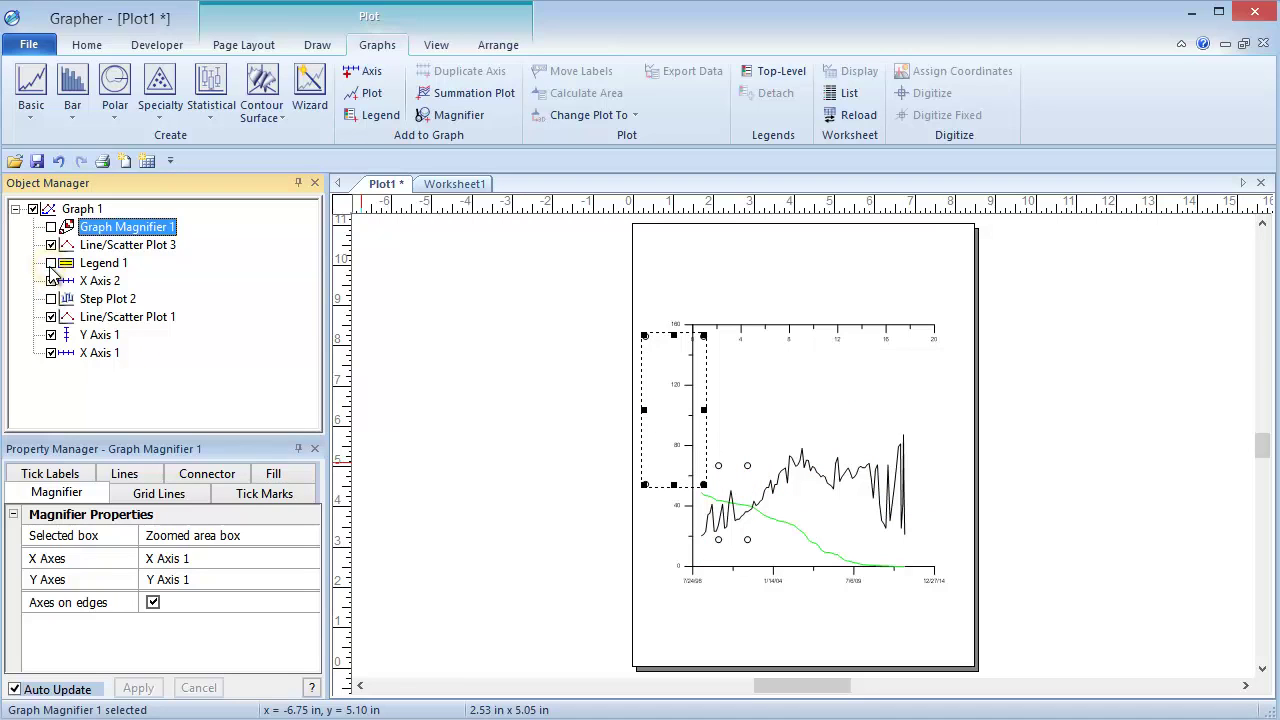
Step: Add a Summation Plot to Graph 1 from the selected plot
{"action": "left_click", "coordinate": [800, 420]}
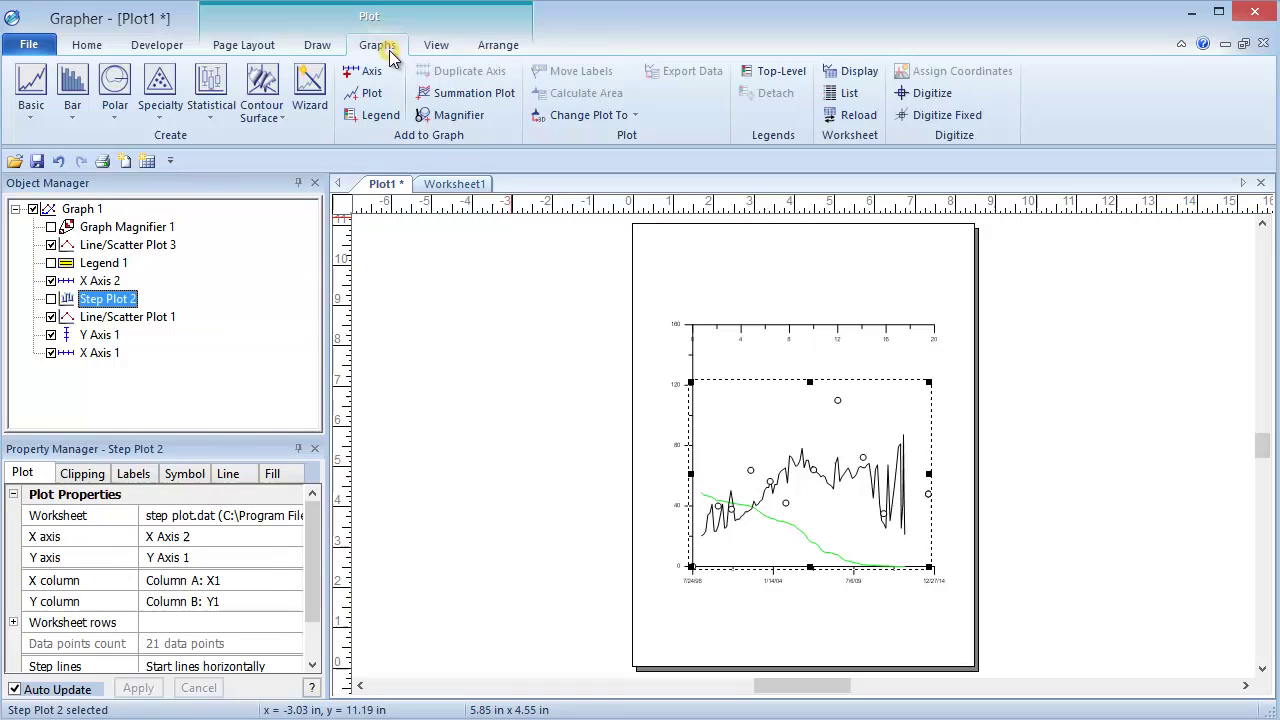
{"action": "left_click", "coordinate": [501, 93]}
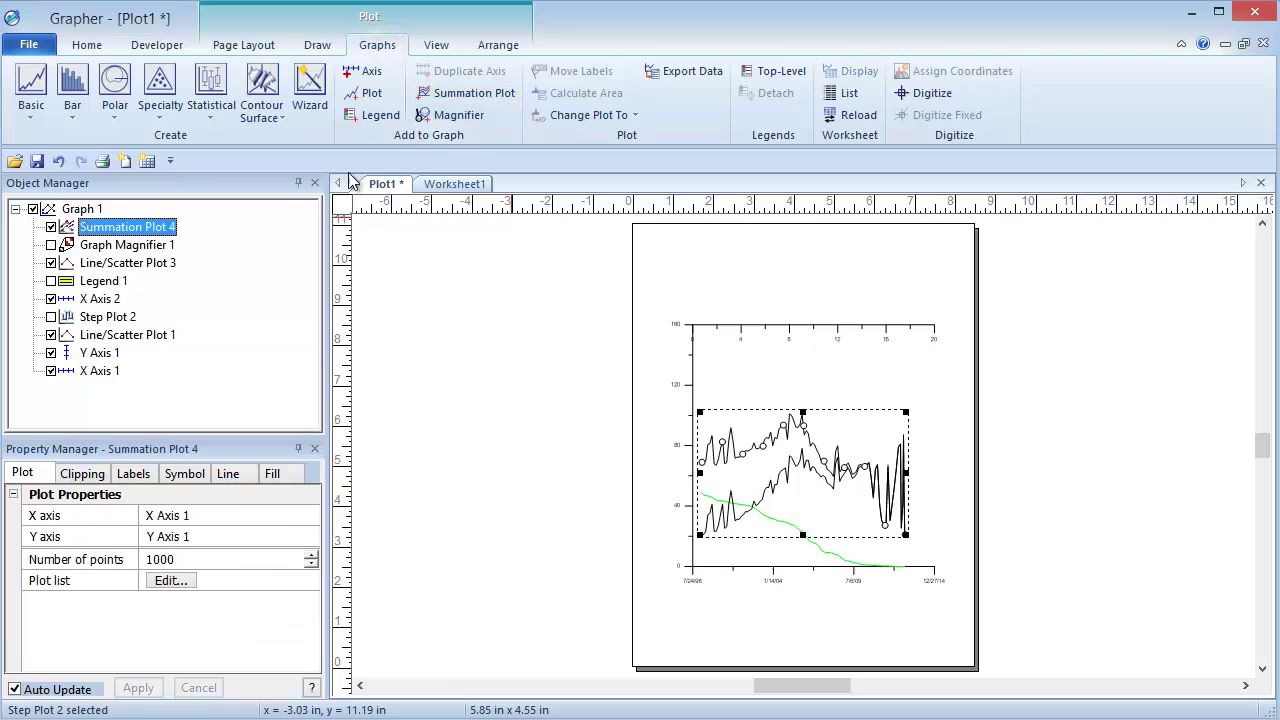
{"action": "left_click", "coordinate": [170, 229]}
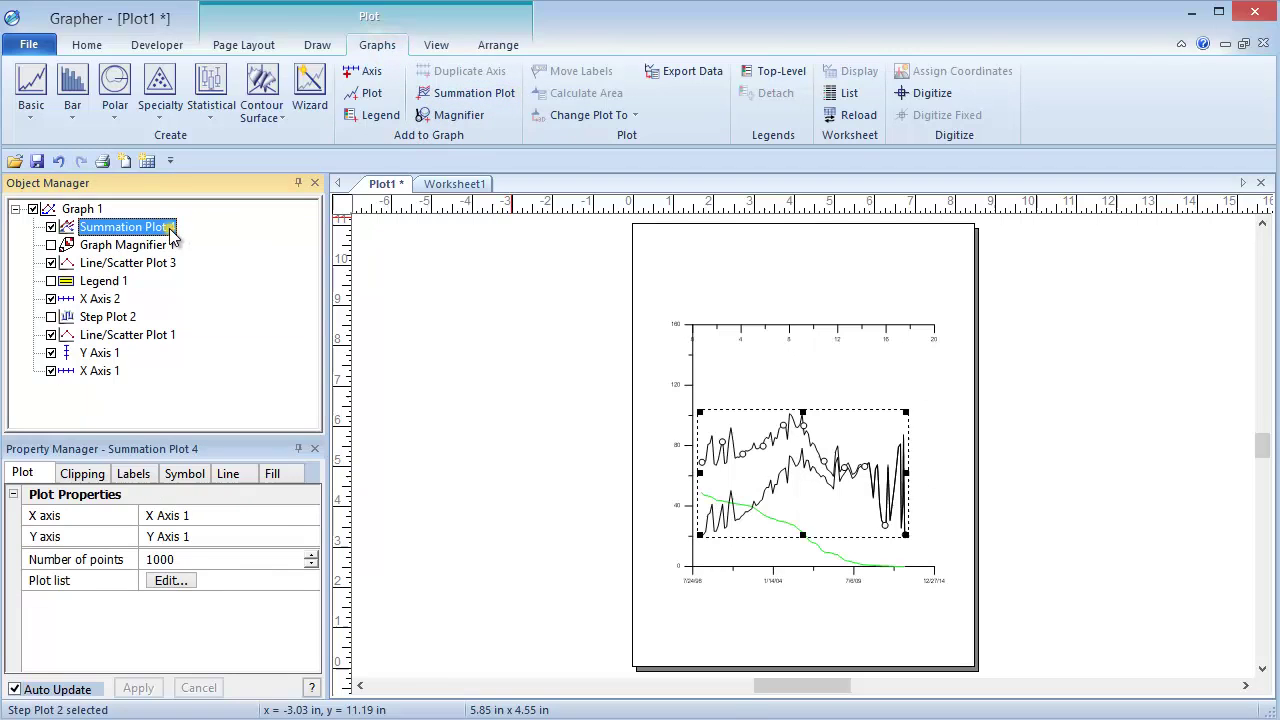
Step: Set Summation Plot 4's line Color to Red on the Line tab, then return to its Plot settings
{"action": "left_click", "coordinate": [220, 476]}
{"action": "left_click", "coordinate": [227, 541]}
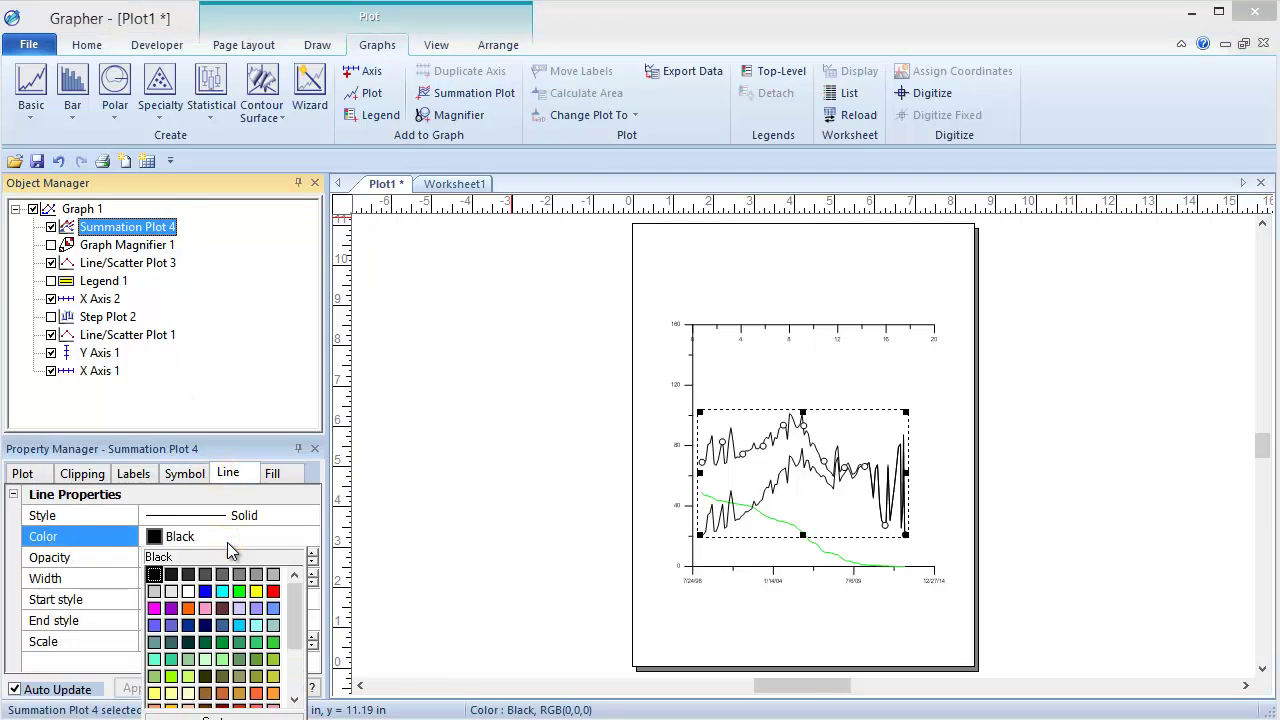
{"action": "left_click", "coordinate": [273, 591]}
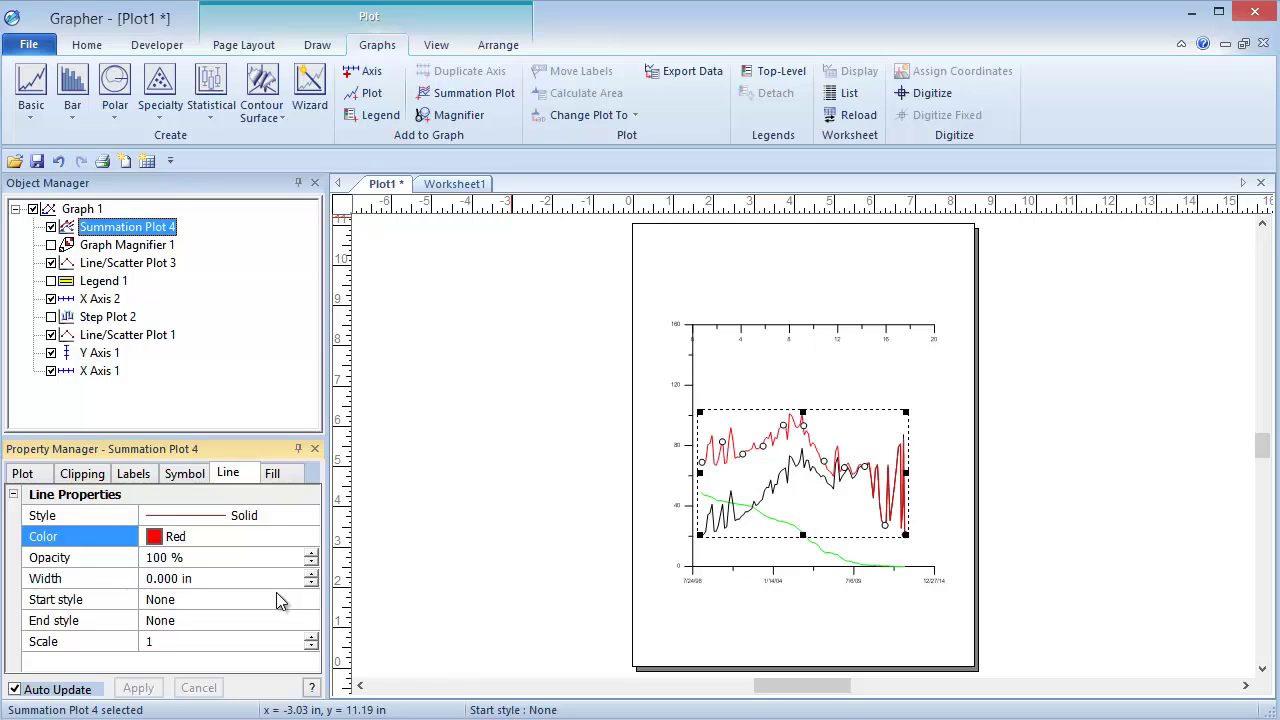
{"action": "left_click", "coordinate": [172, 229]}
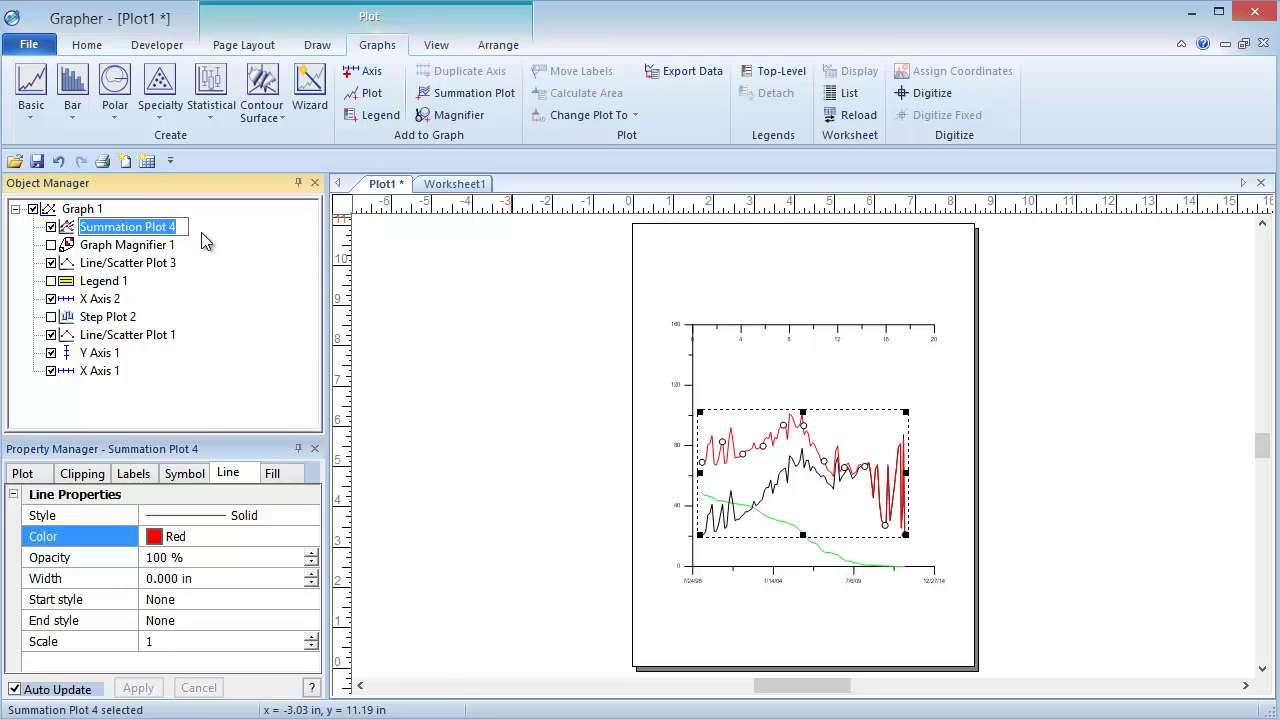
{"action": "left_click", "coordinate": [33, 473]}
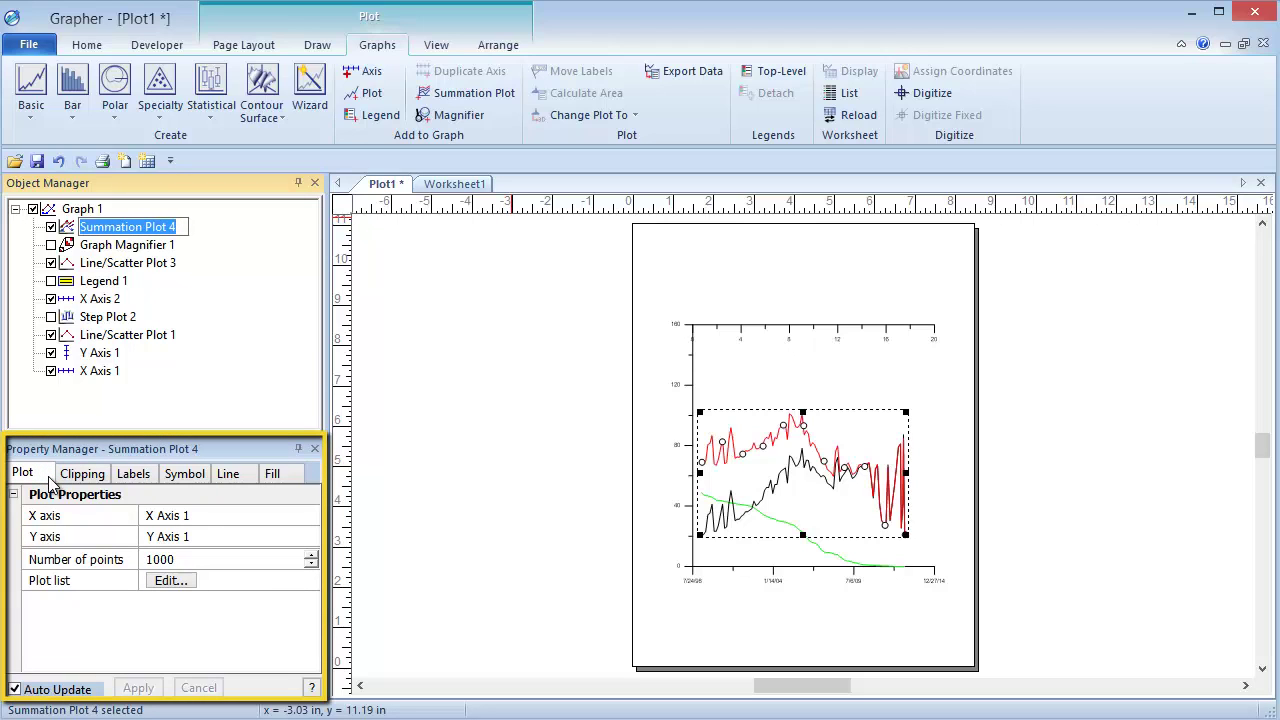